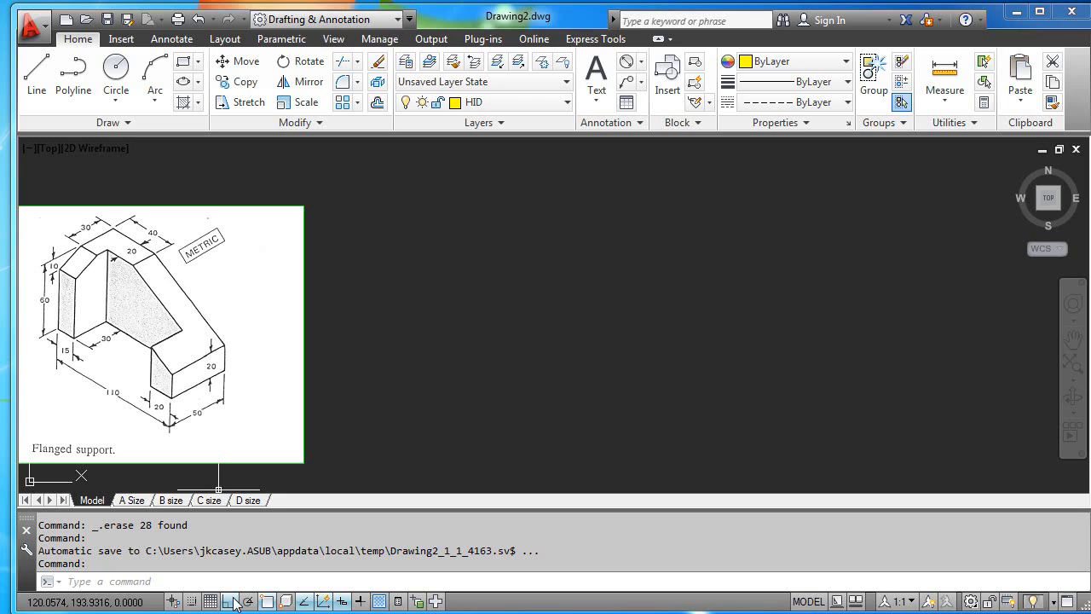
right_click(266, 603)
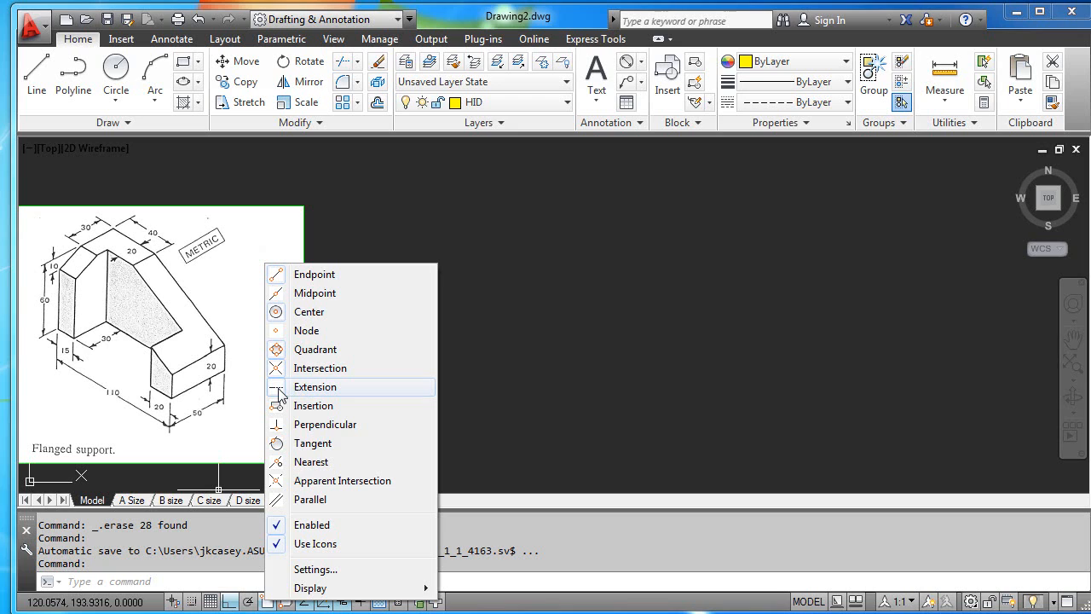
left_click(457, 351)
left_click(388, 429)
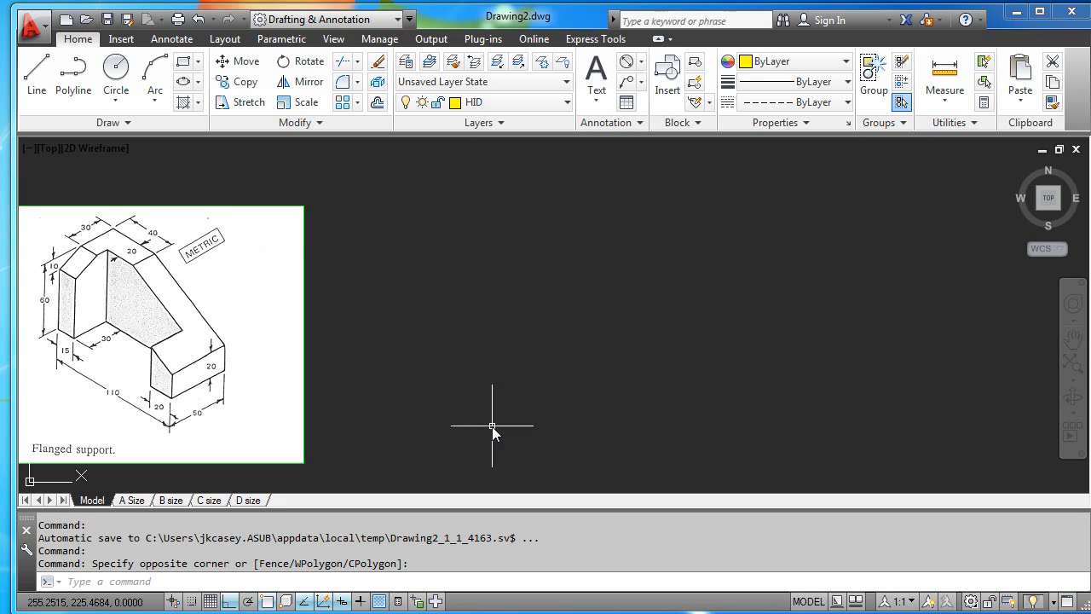
On layer OBJ, start the front view outline with a 40-unit top edge going left and a 60-unit left edge going down.
left_click(565, 102)
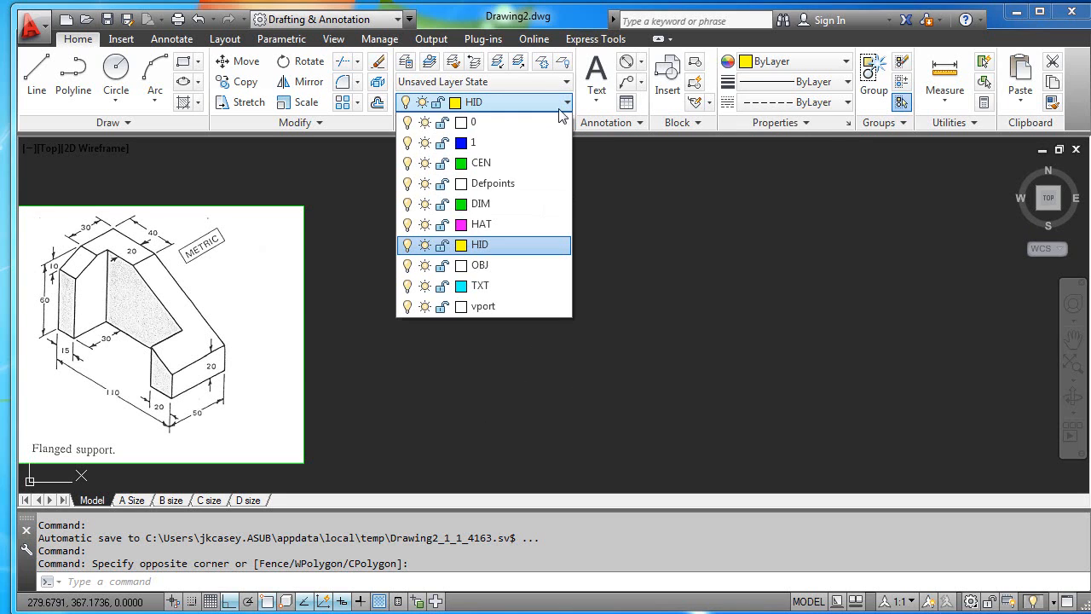
left_click(506, 265)
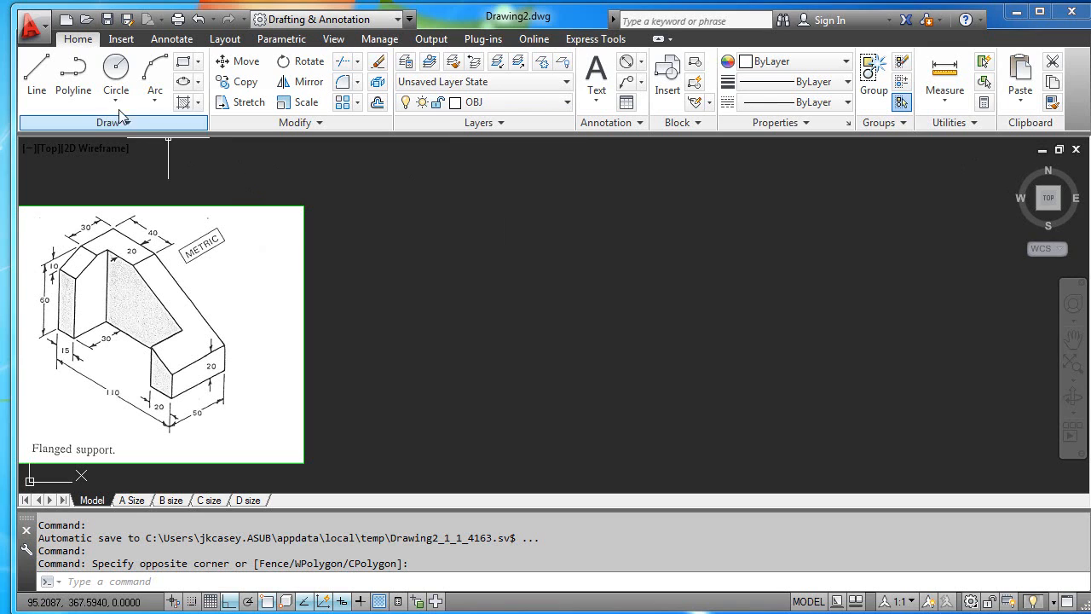
left_click(38, 77)
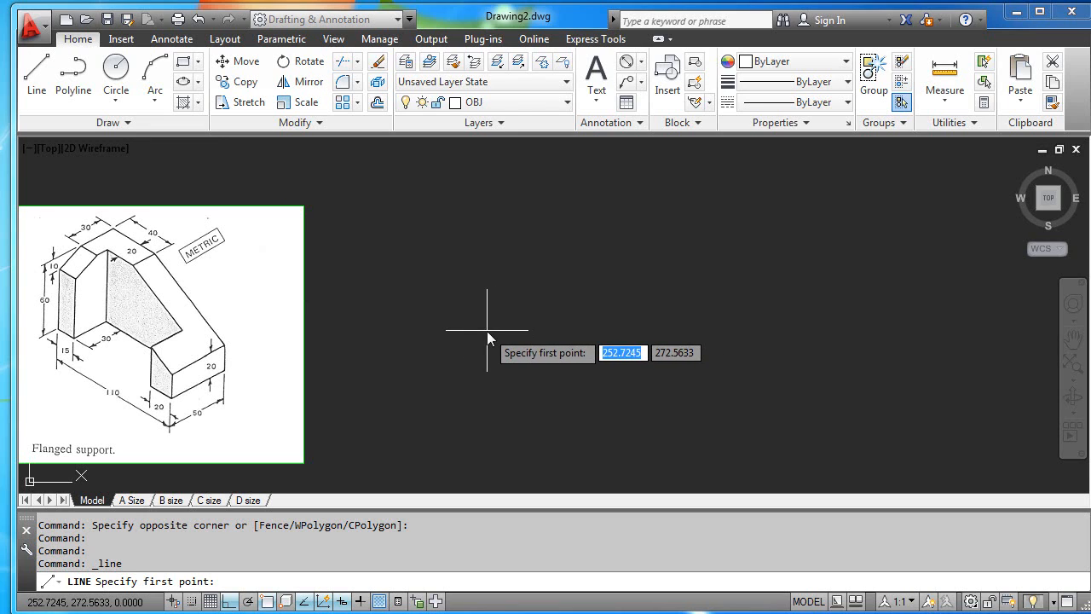
left_click(465, 339)
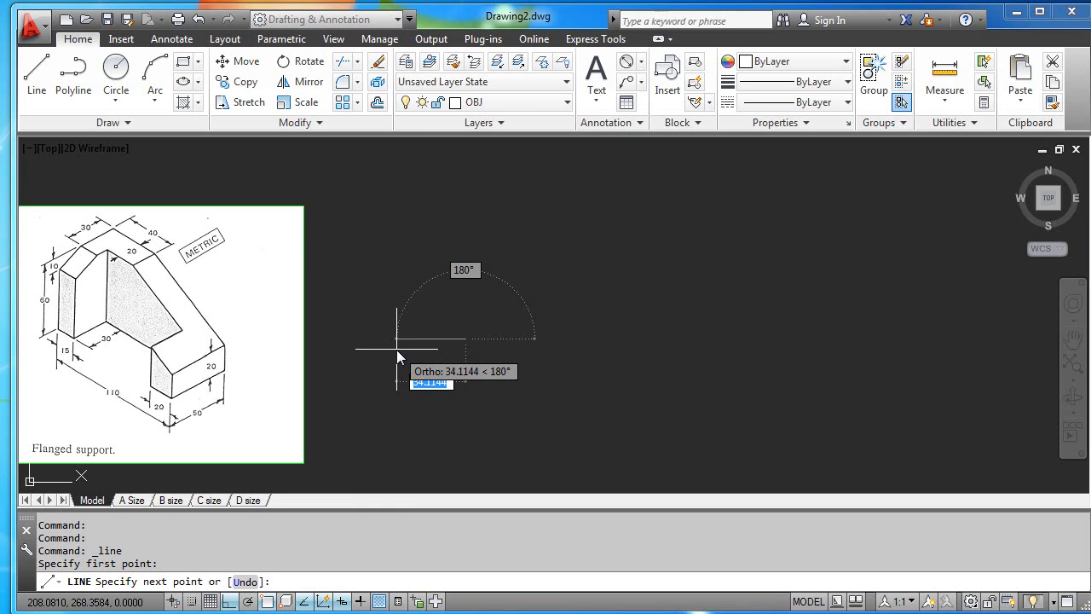
type("40")
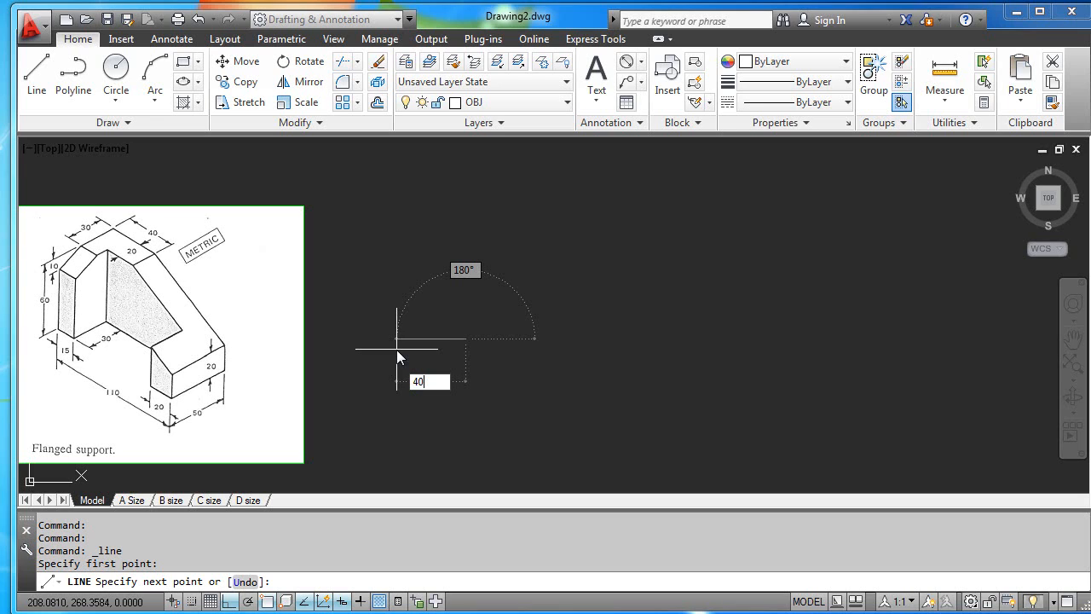
key("Return")
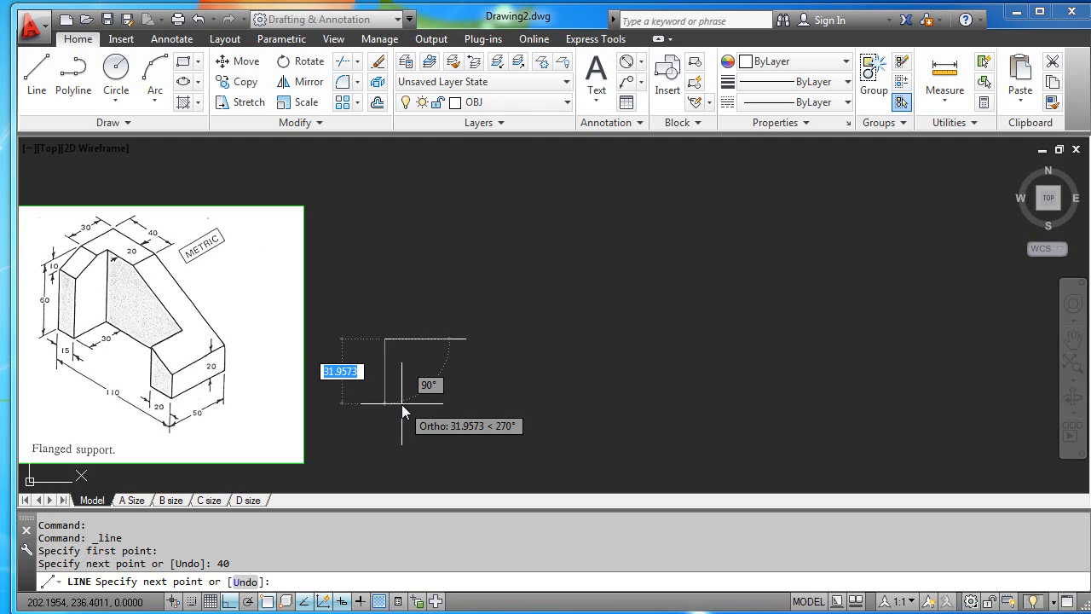
type("60")
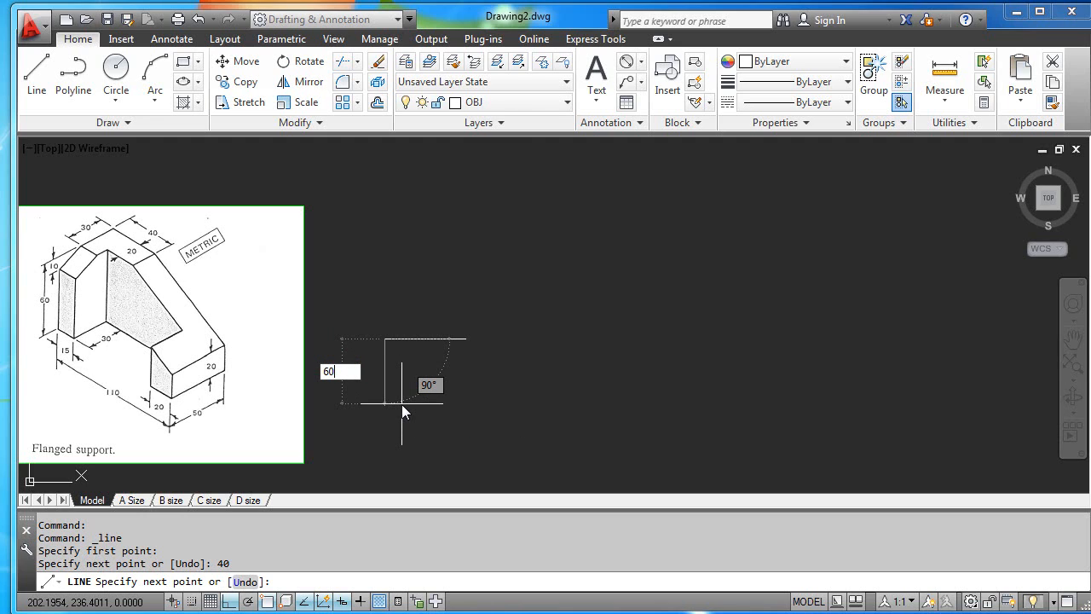
key("Return")
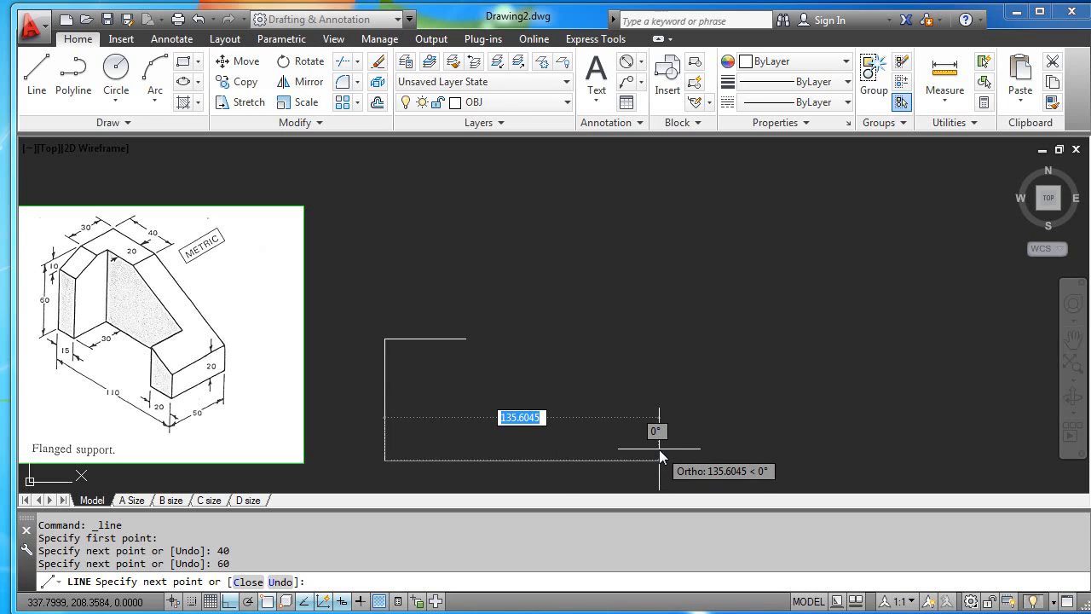
Continue the outline with a 110-unit base and a 20-unit right edge, closing it with a sloped line to the top edge's start.
type("110")
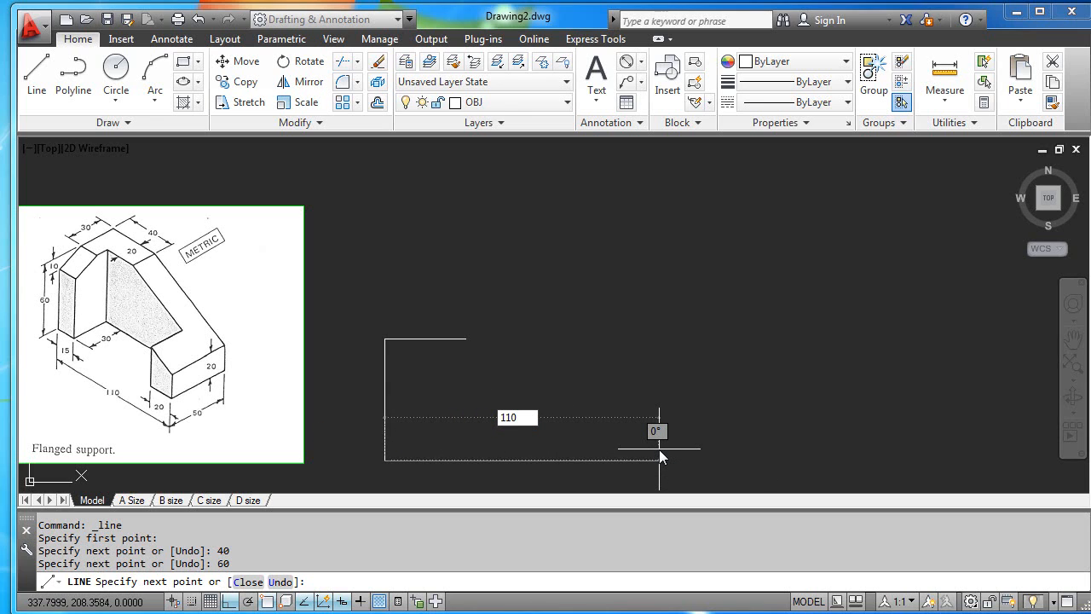
key("Return")
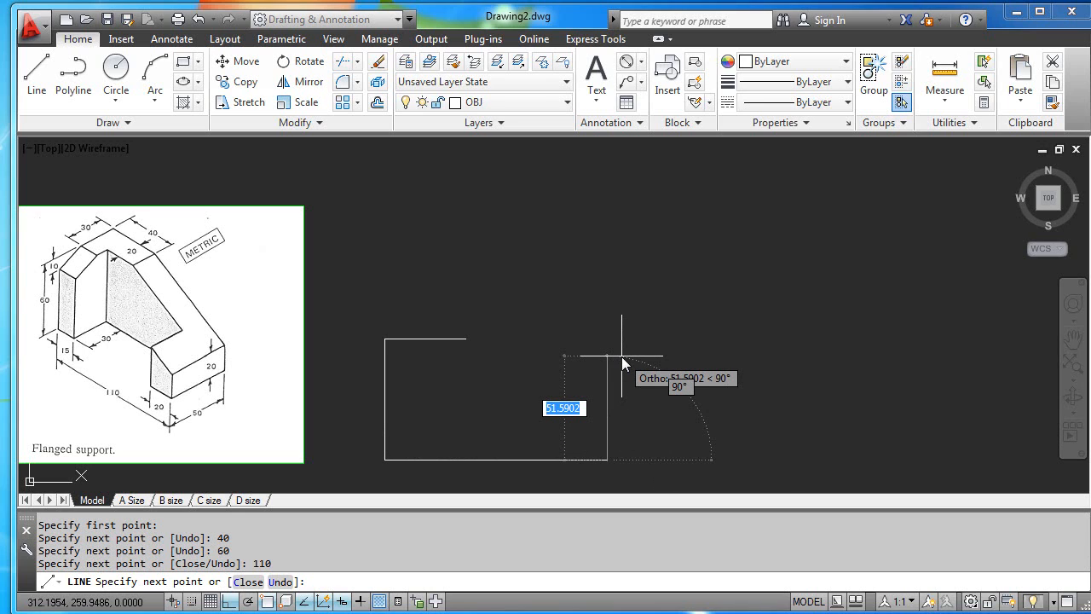
type("20")
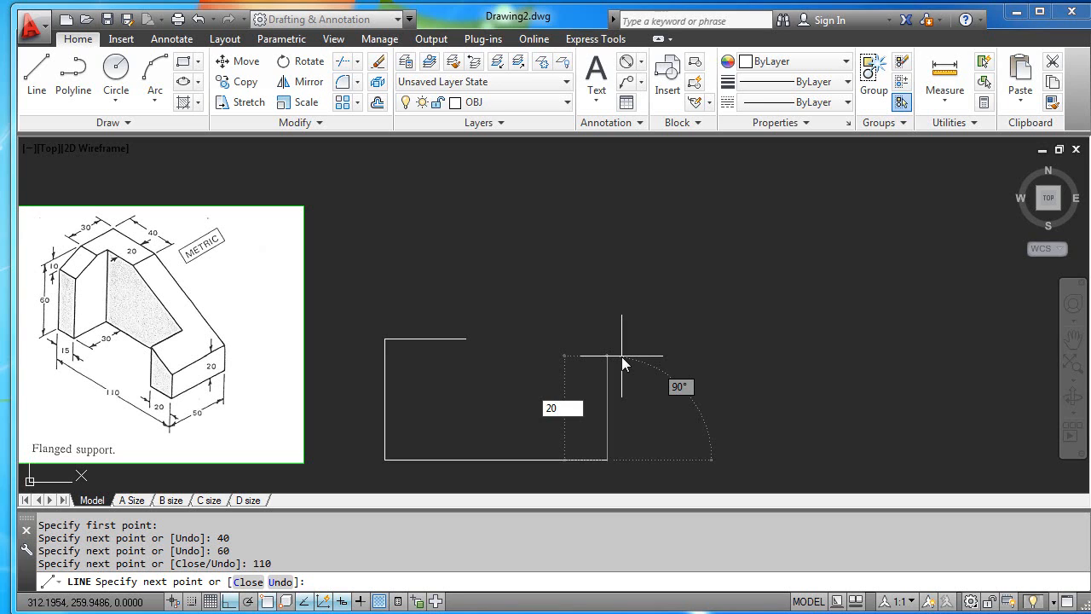
key("Return")
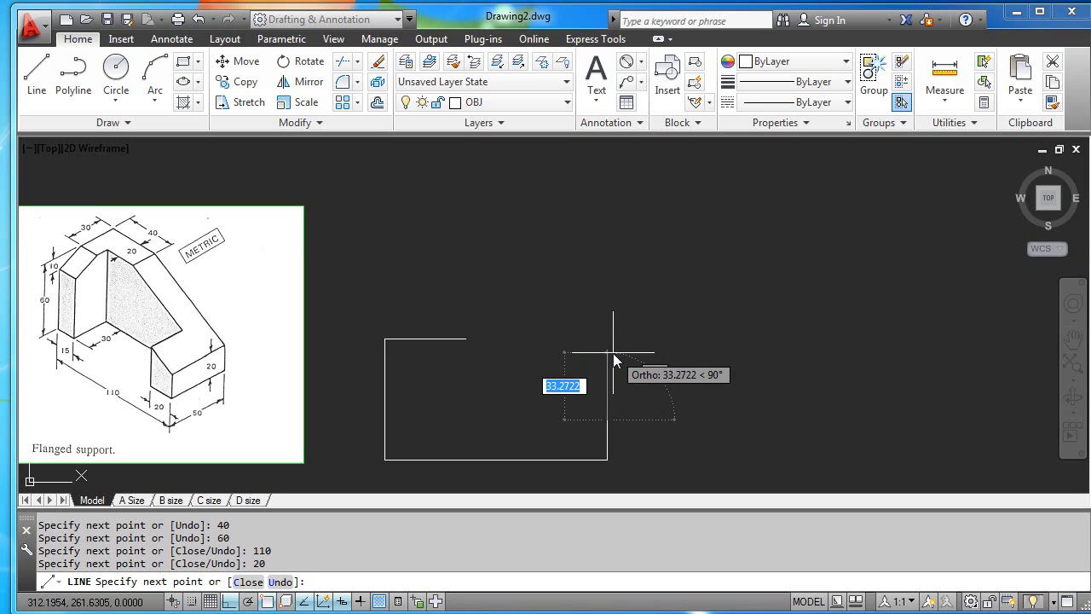
left_click(468, 344)
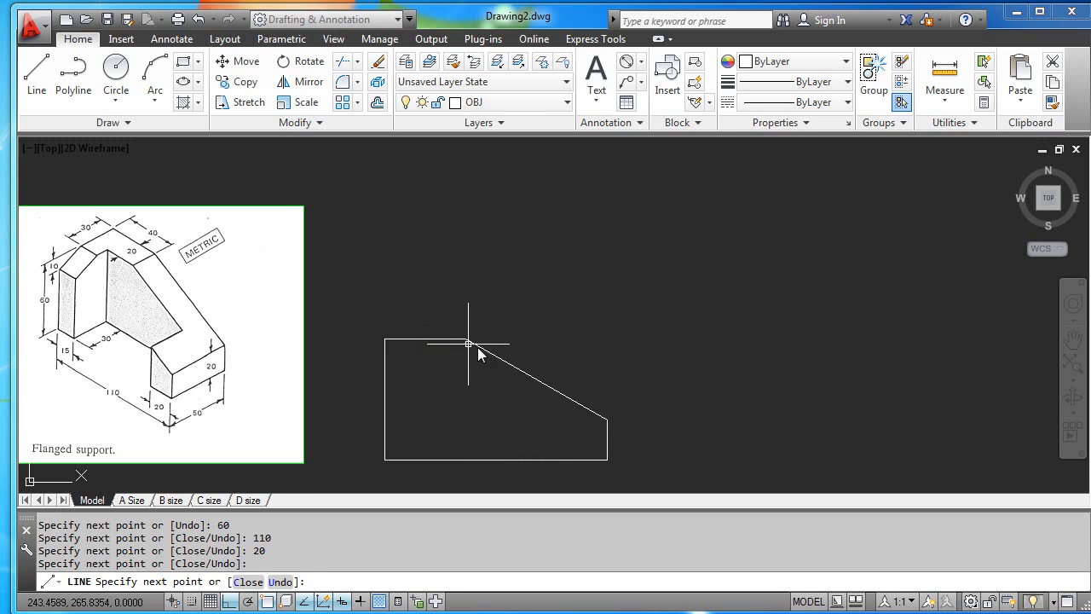
key("Return")
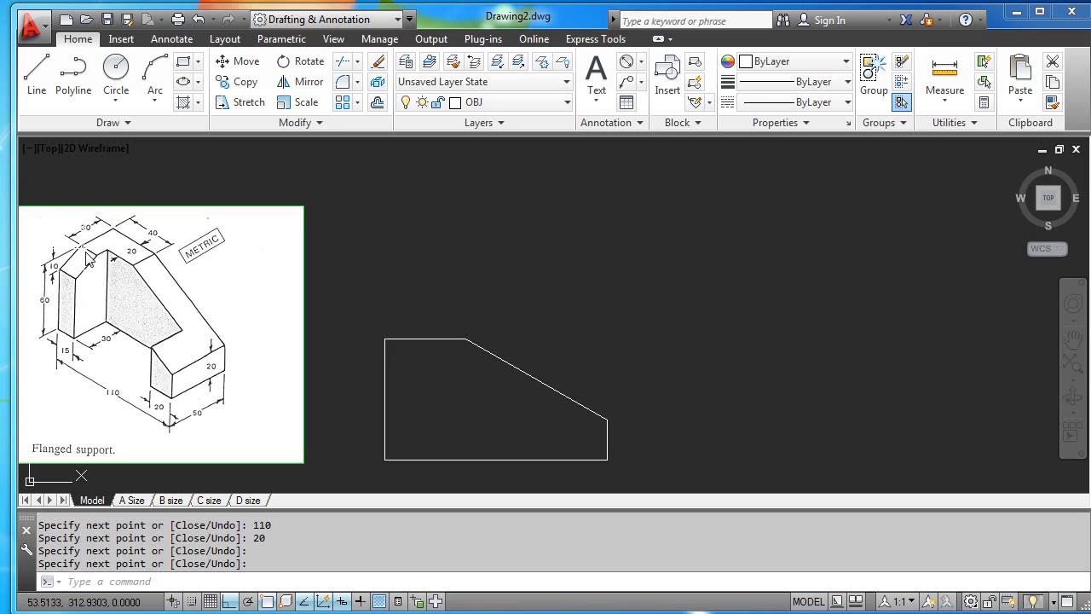
Draw a vertical line from the base to the top edge, 15 units in from the front view's lower-left corner.
left_click(36, 73)
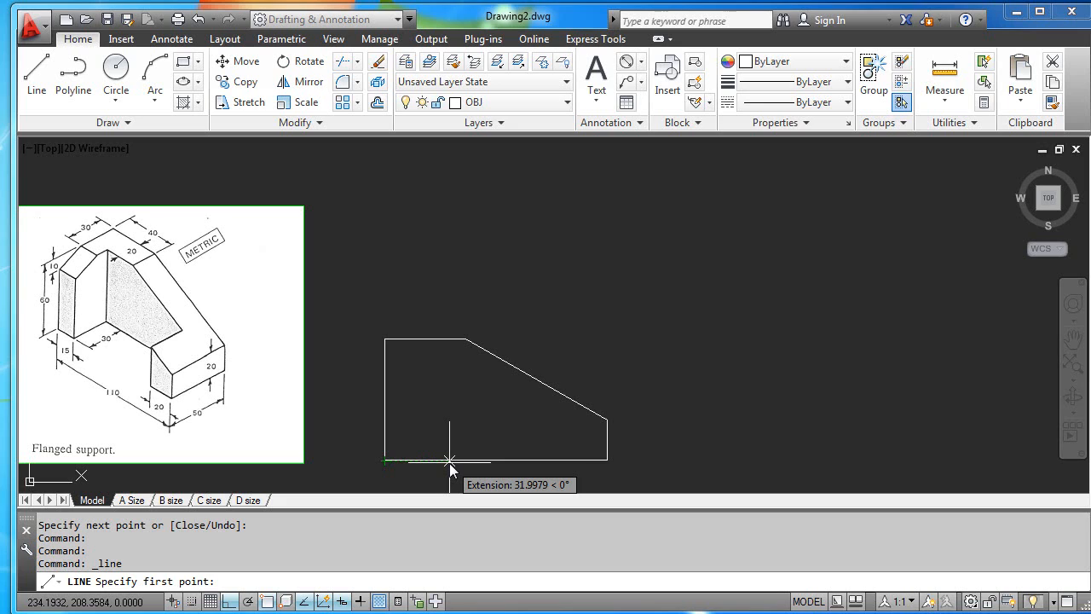
type("15")
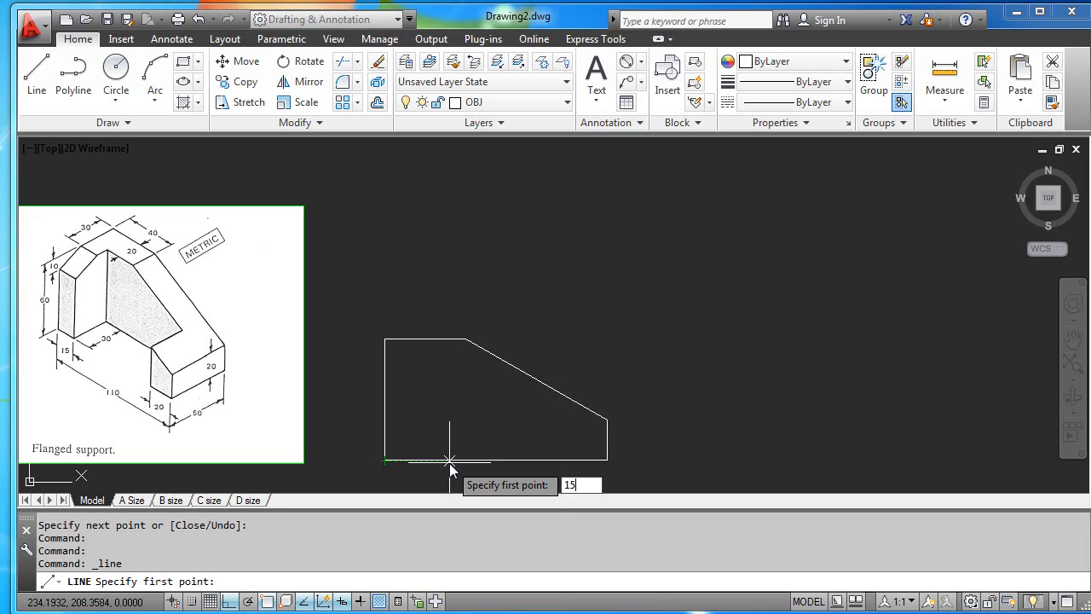
key("Return")
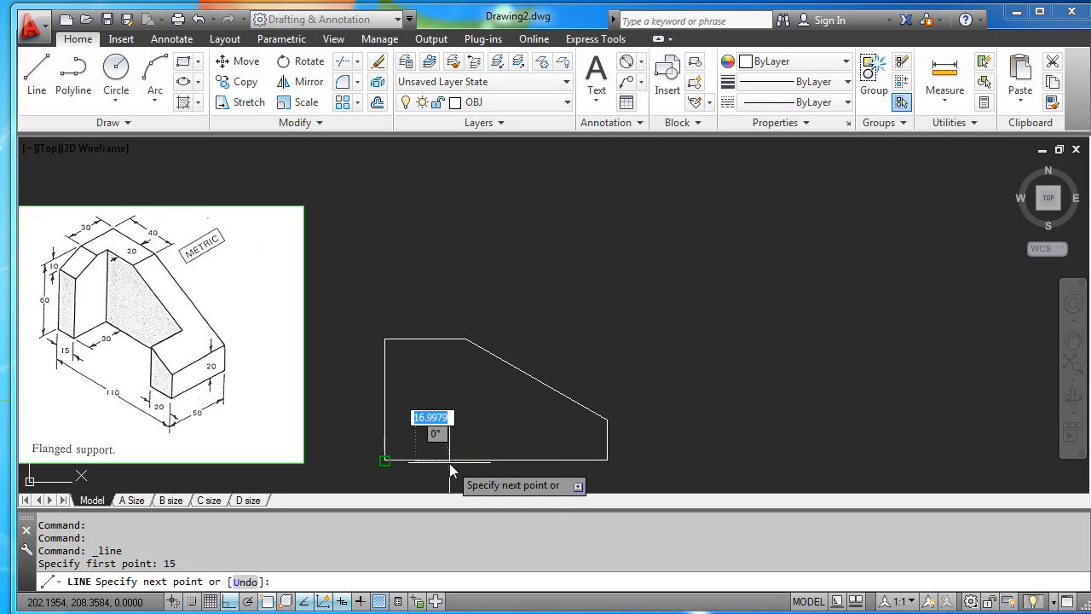
left_click(416, 342)
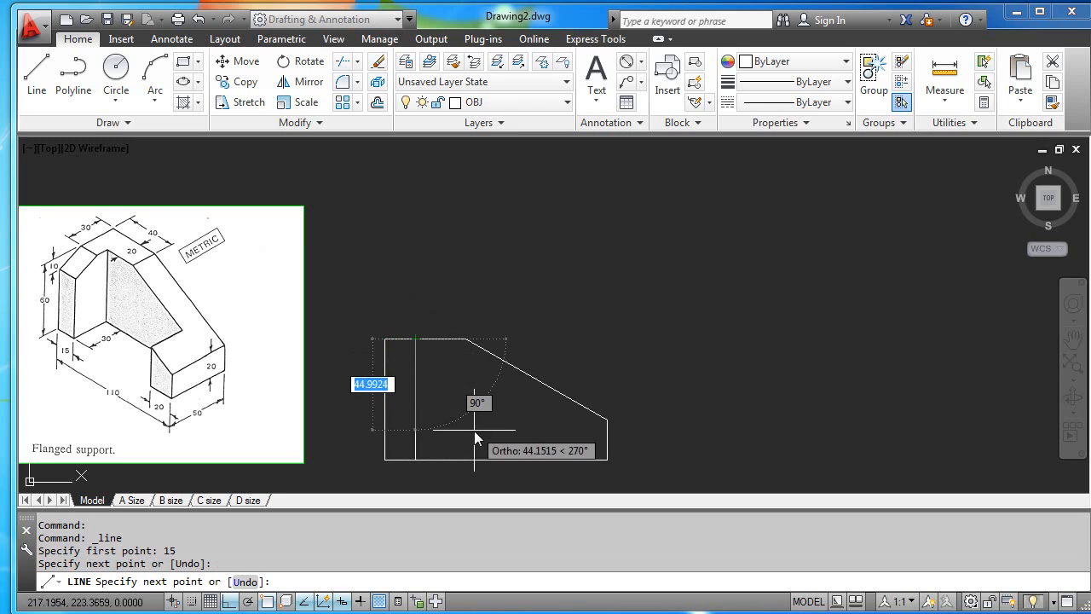
key("Return")
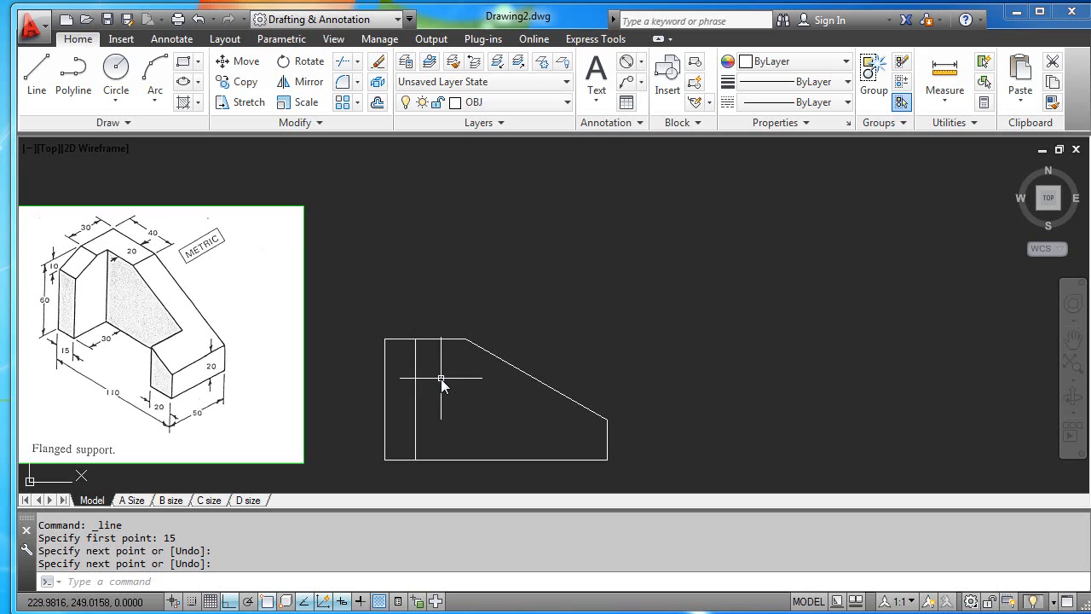
Draw a horizontal line from the inner vertical line to the left edge, 10 units below the top edge.
key("Return")
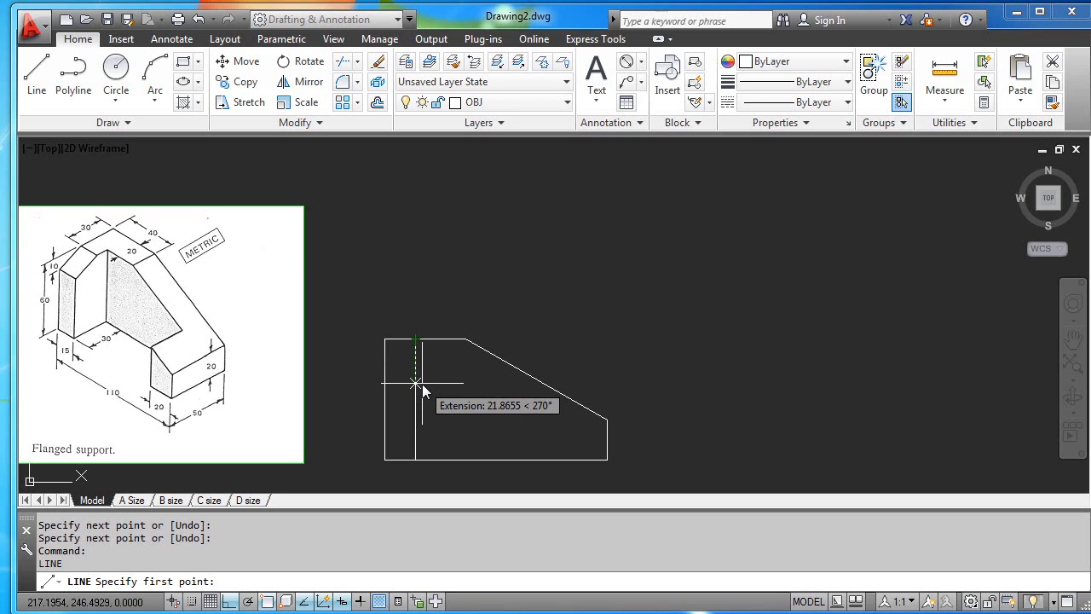
key("Return")
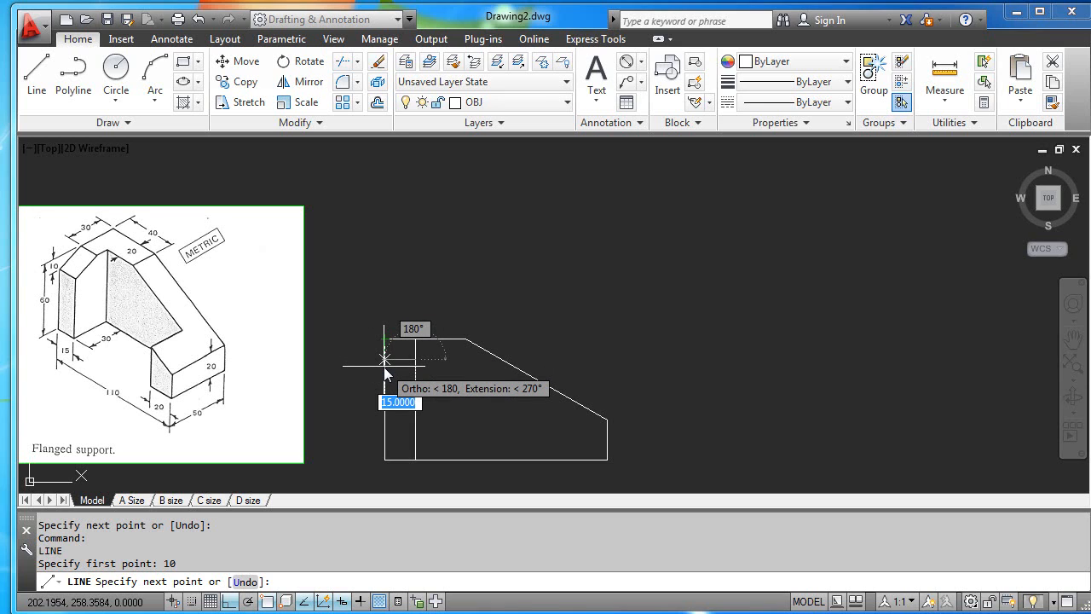
left_click(384, 373)
key("Return")
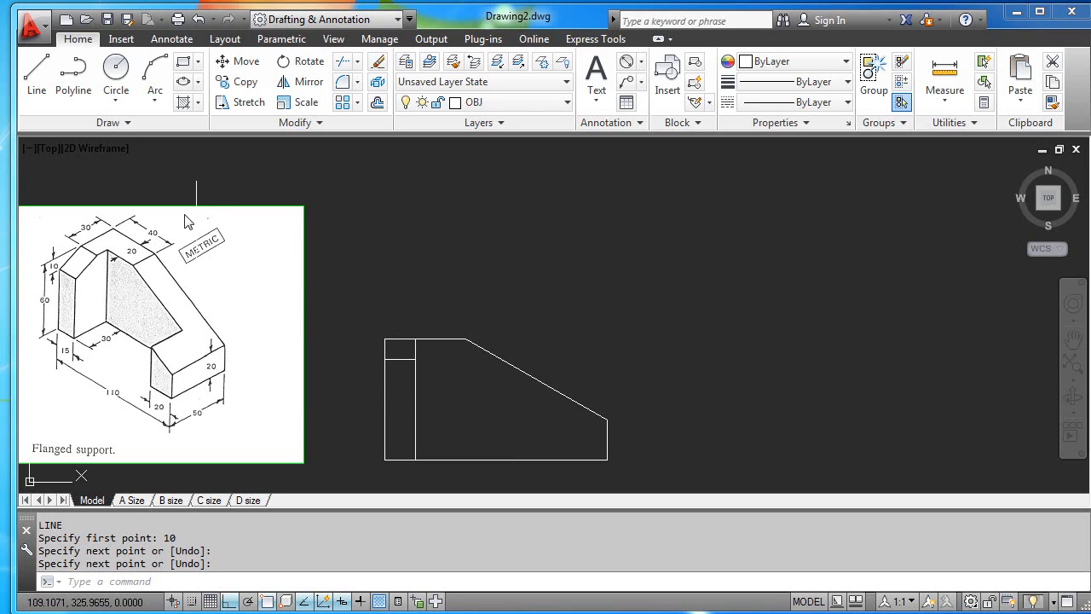
Draw a vertical line about 55 units long up from the base, 20 units in from the lower-right corner, crossing the sloped edge.
left_click(48, 88)
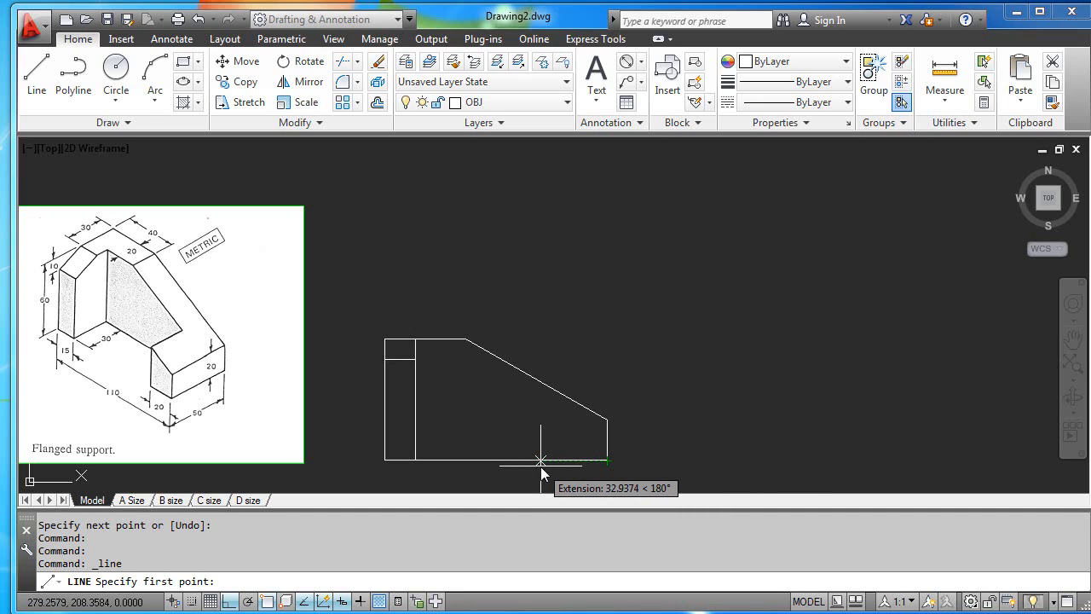
type("20")
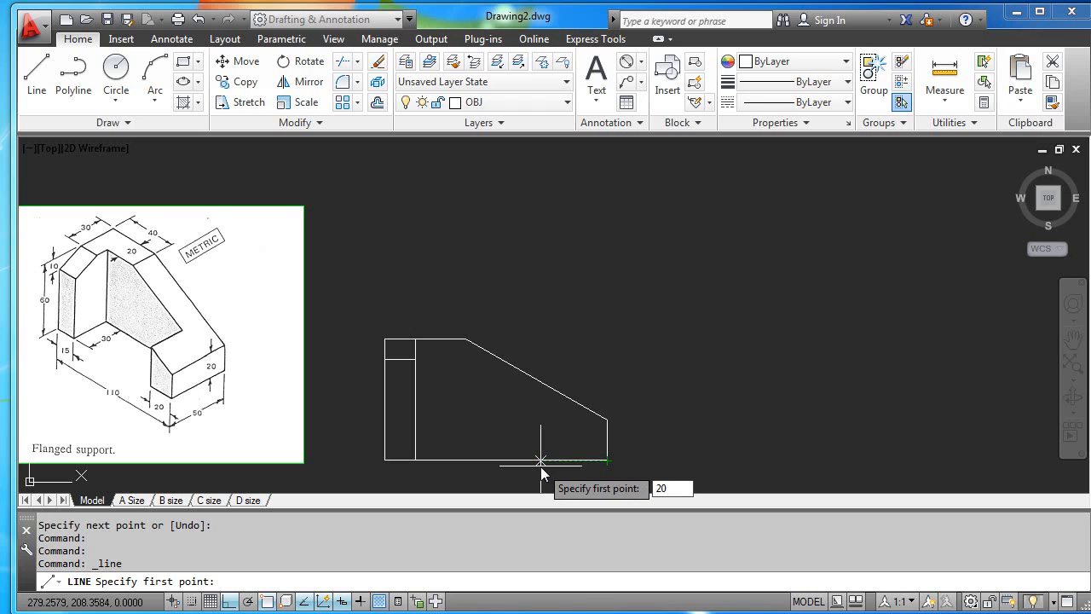
key("Return")
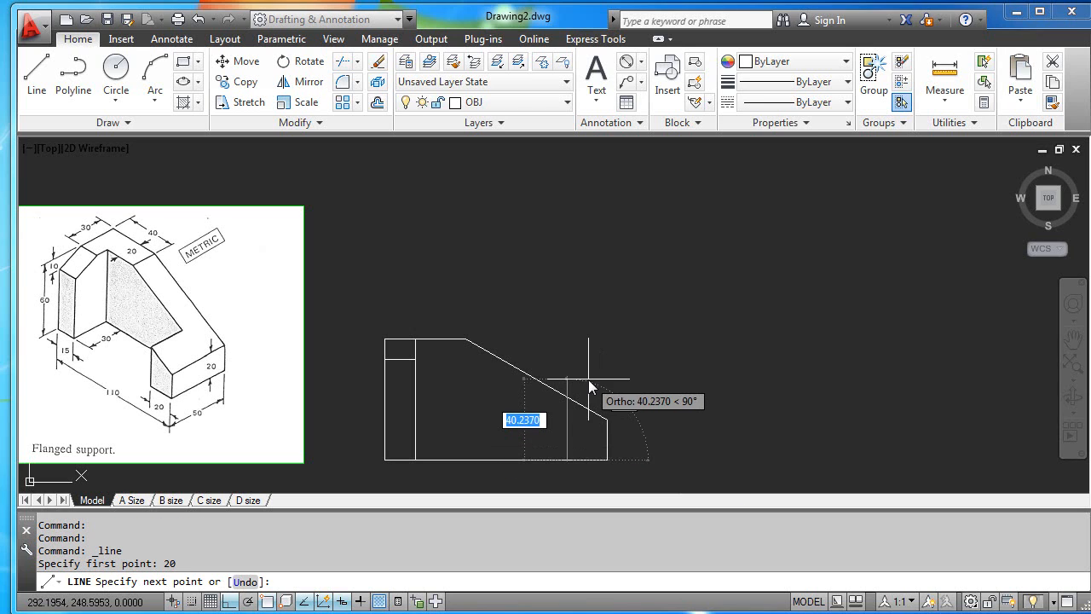
left_click(582, 351)
key("Return")
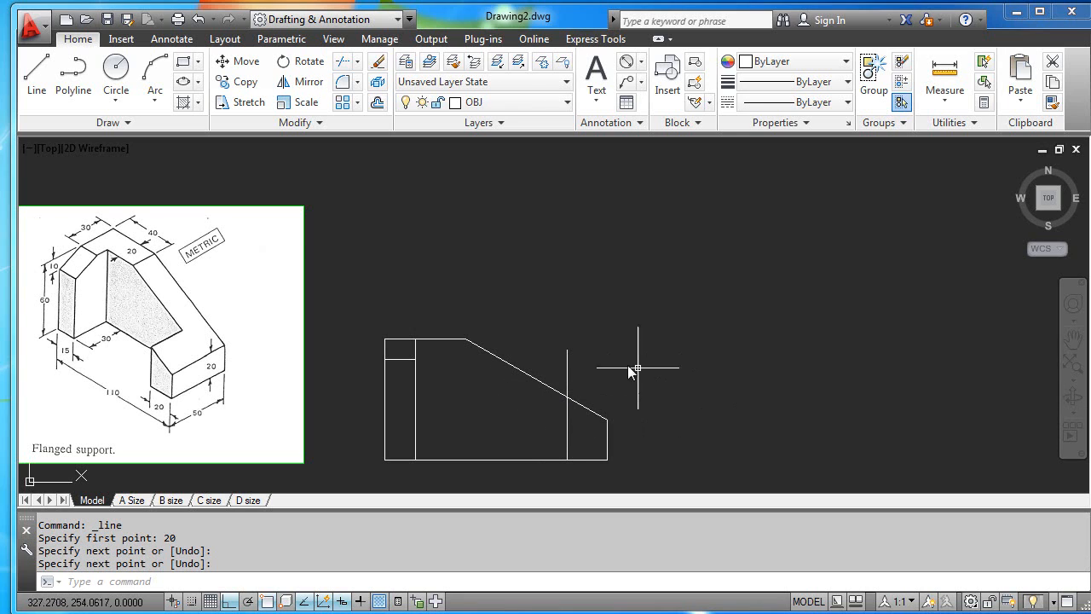
Shorten the vertical line near the right edge so its upper end meets the sloped edge.
left_click(566, 373)
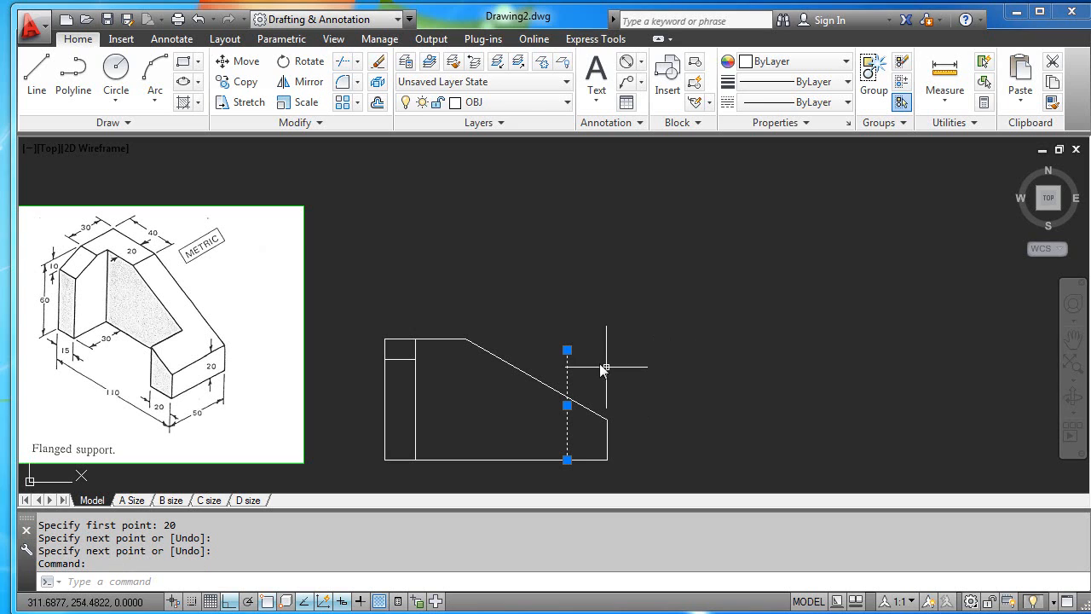
left_click(567, 350)
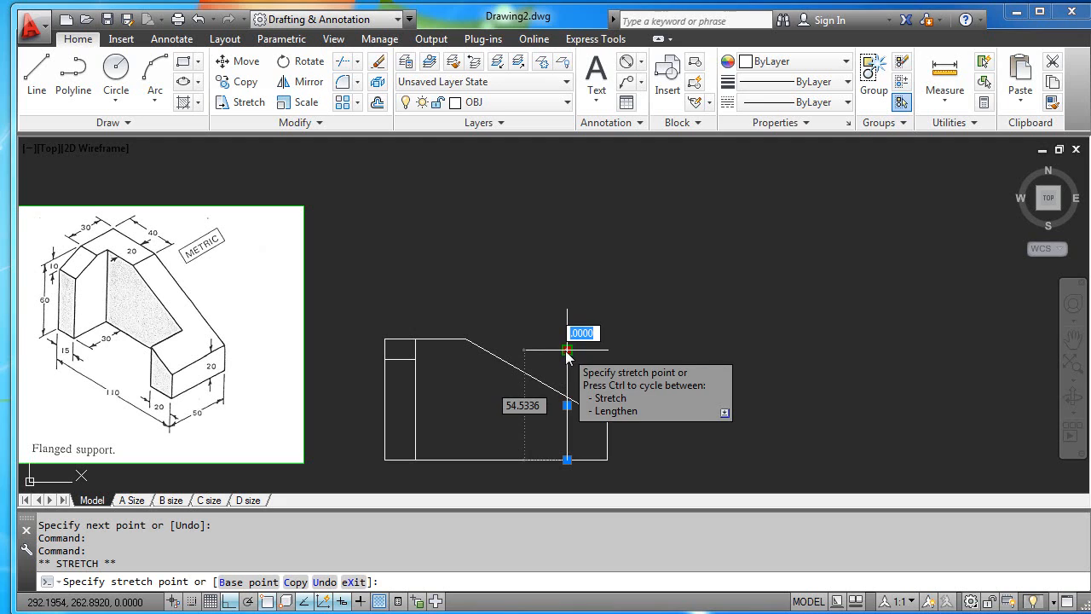
left_click(568, 399)
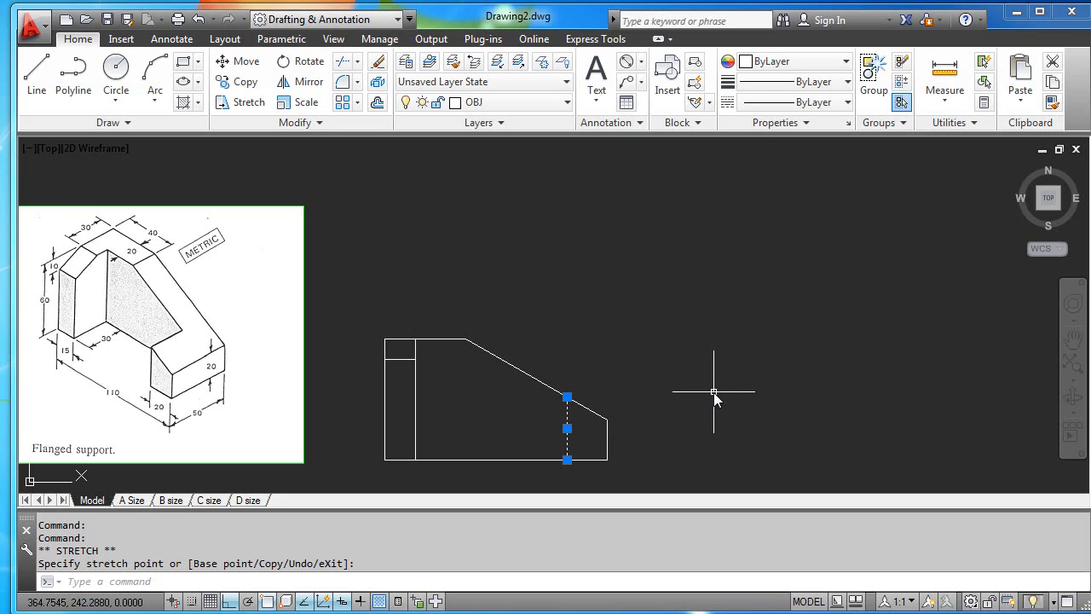
key("Escape")
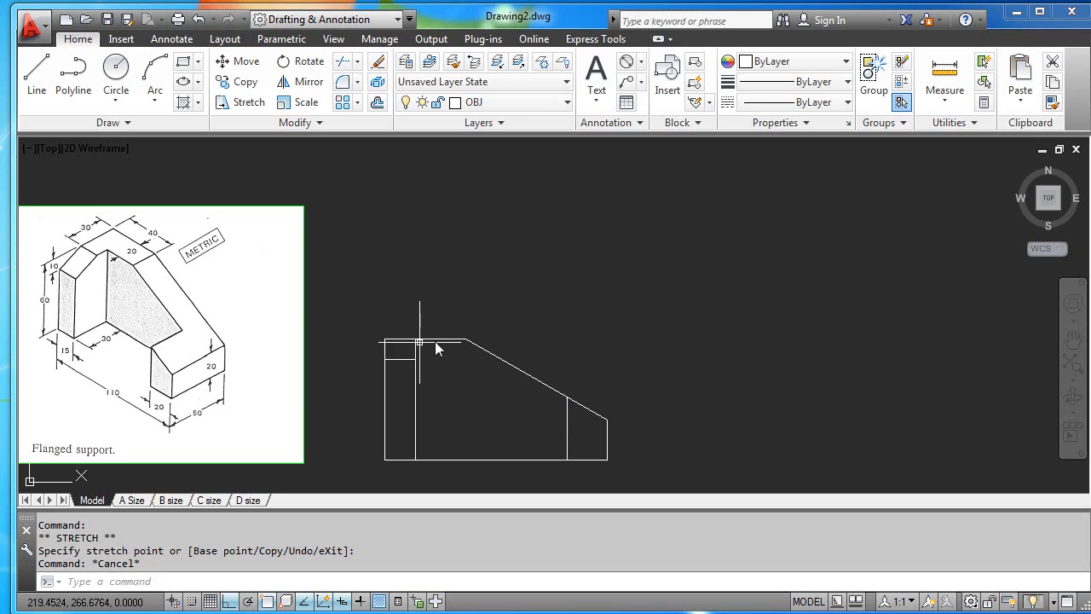
Draw the top view's left, back and right edges above the front view, 50 units deep and as wide as the front view.
left_click(40, 75)
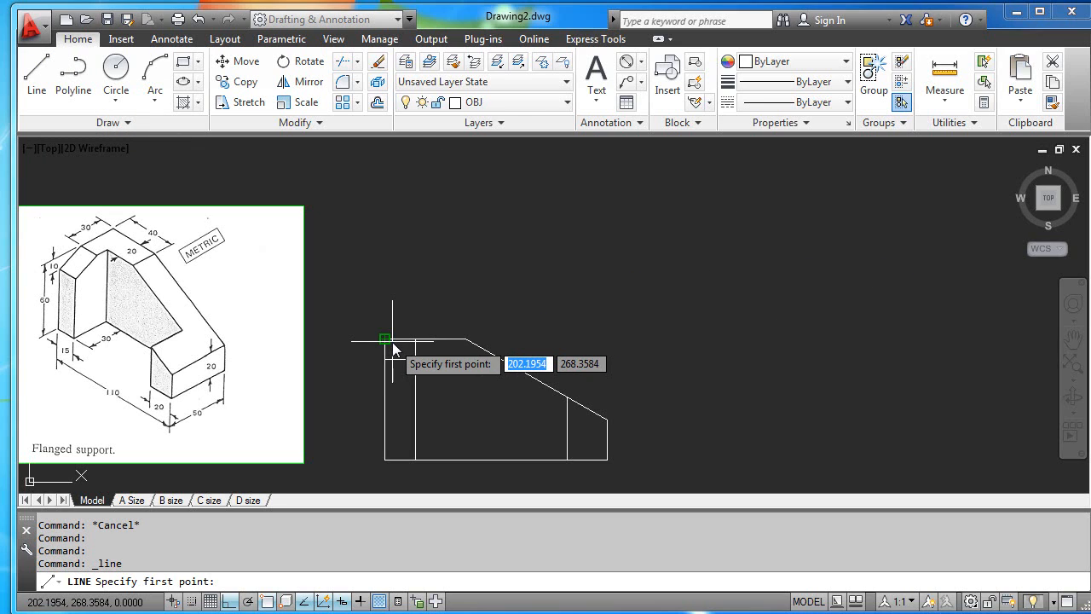
left_click(388, 269)
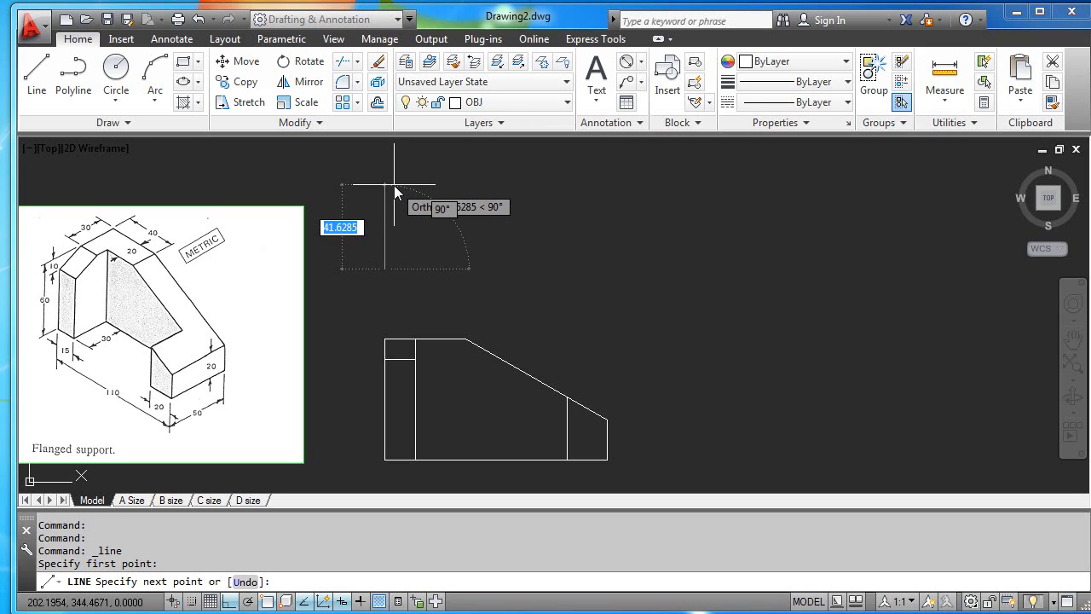
type("5")
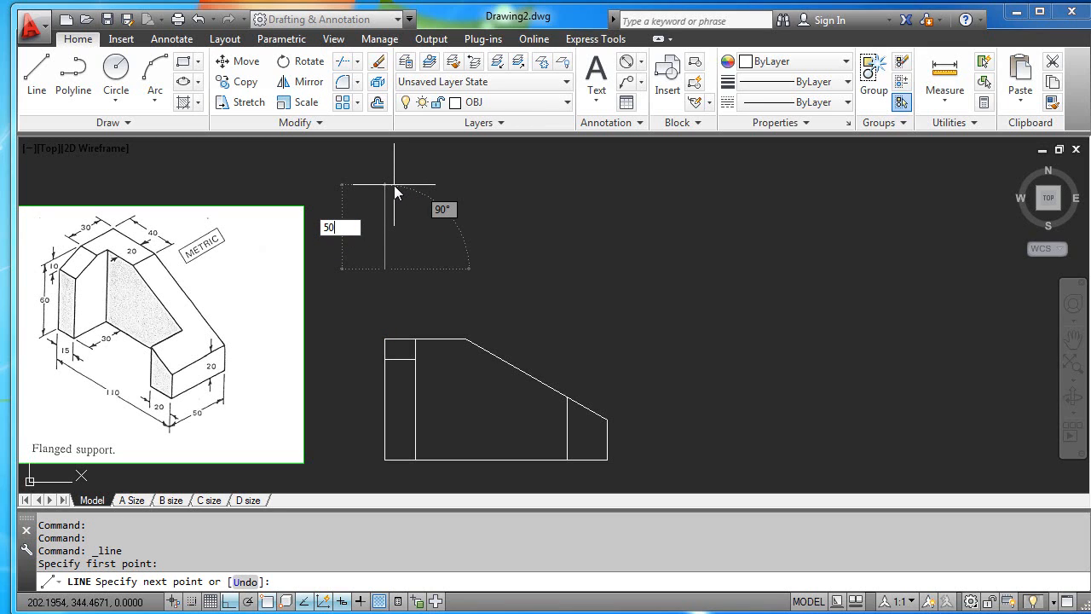
type("0")
key("Return")
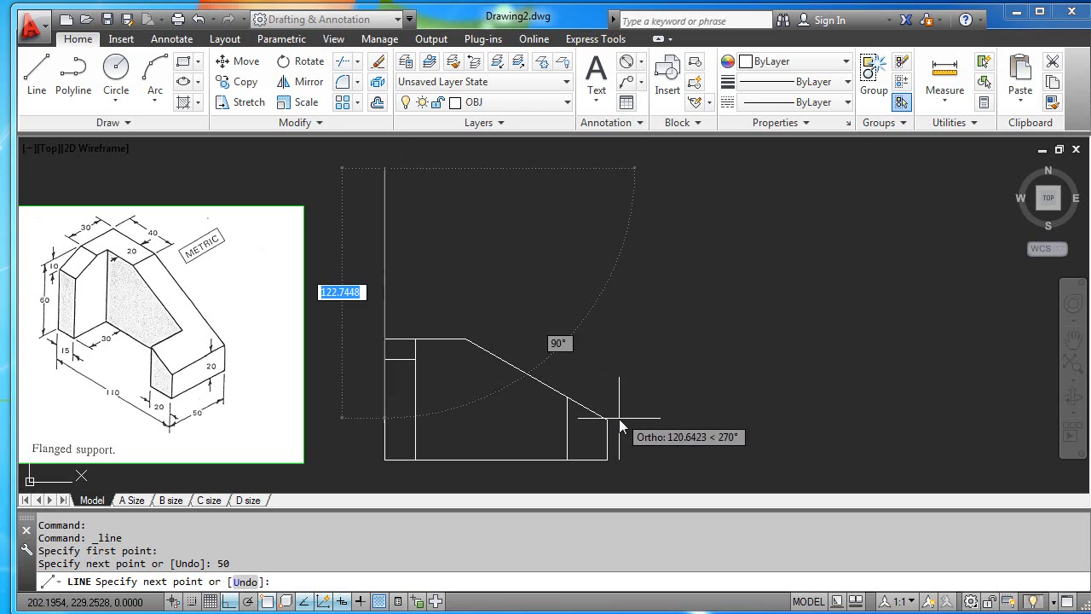
left_click(605, 207)
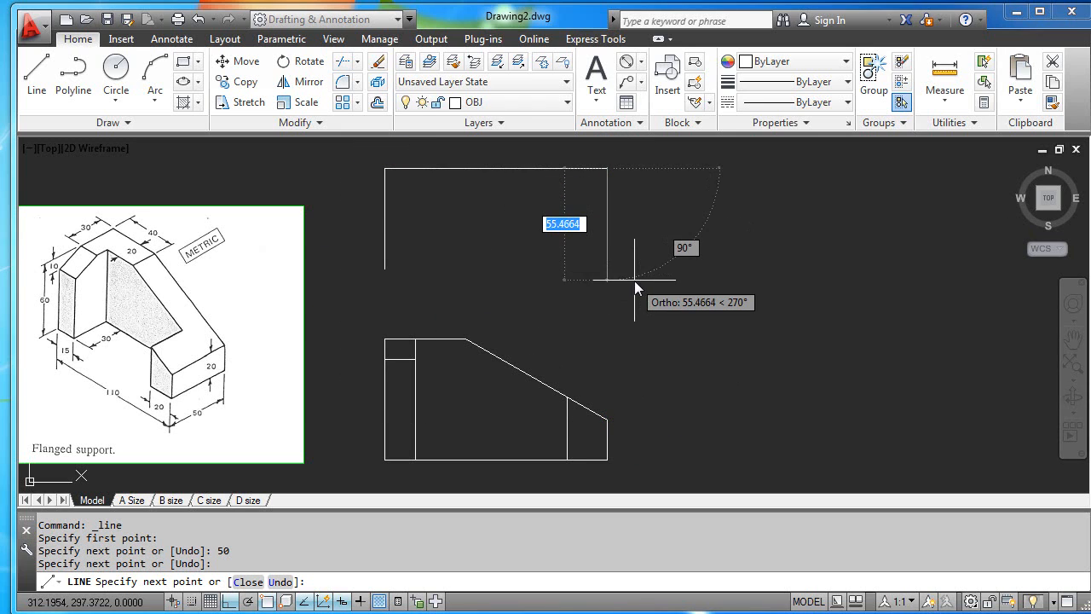
type("50")
key("Return")
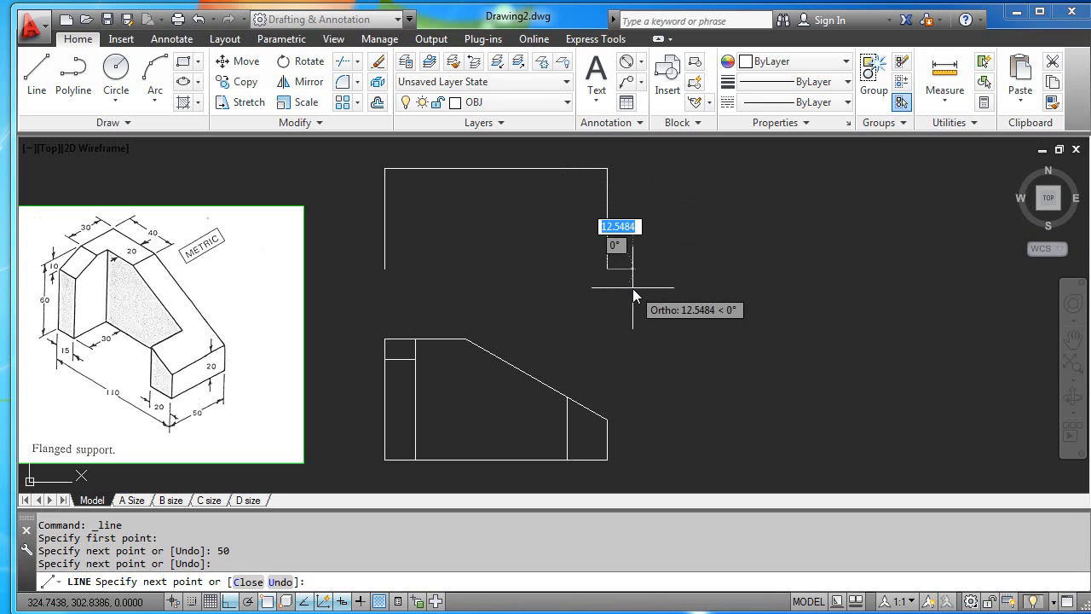
Close the top view's outline with two legs aligned to the front view's inner verticals and an inner edge 30 units behind the leg ends.
left_click(566, 269)
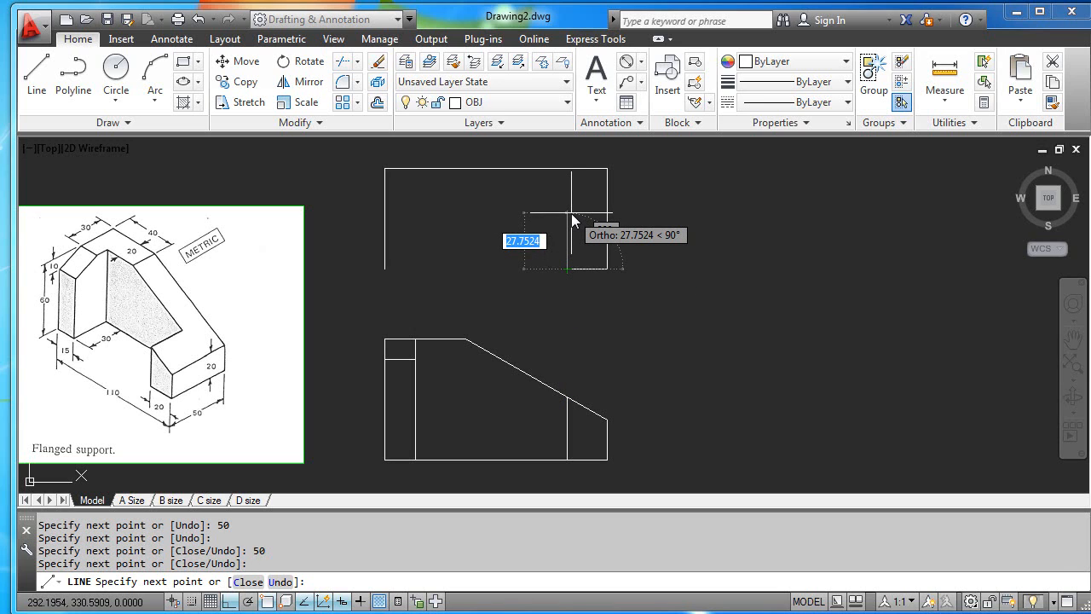
type("30")
key("Return")
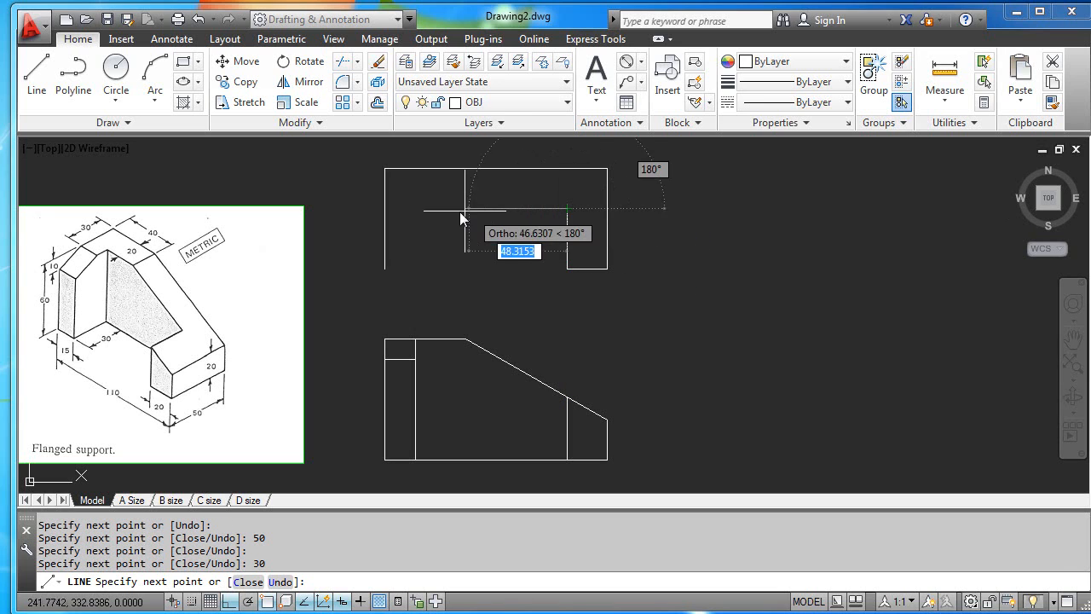
left_click(418, 254)
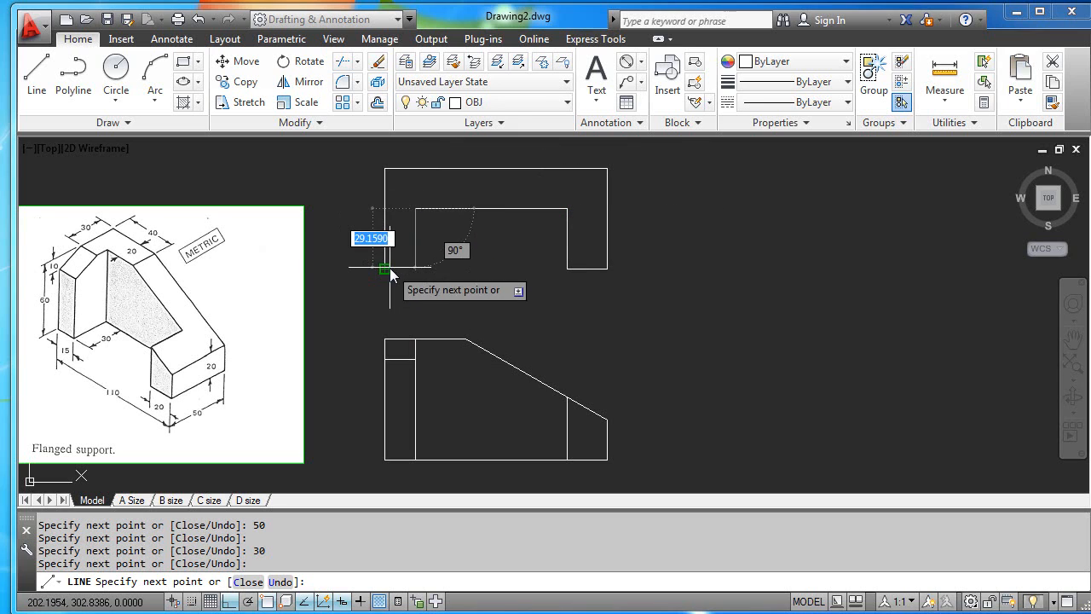
left_click(408, 269)
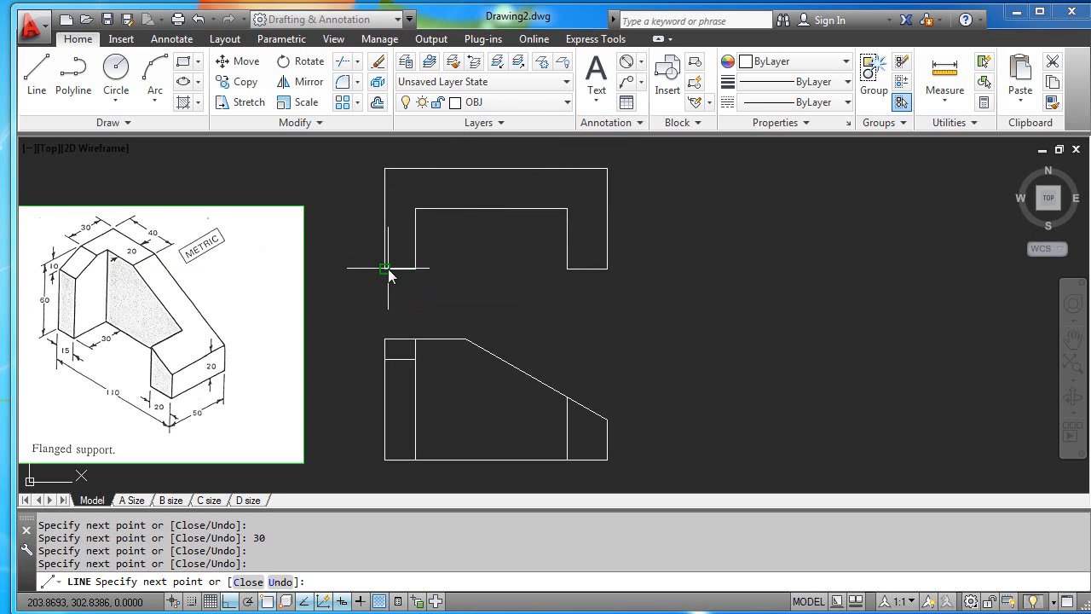
left_click(385, 268)
key("Return")
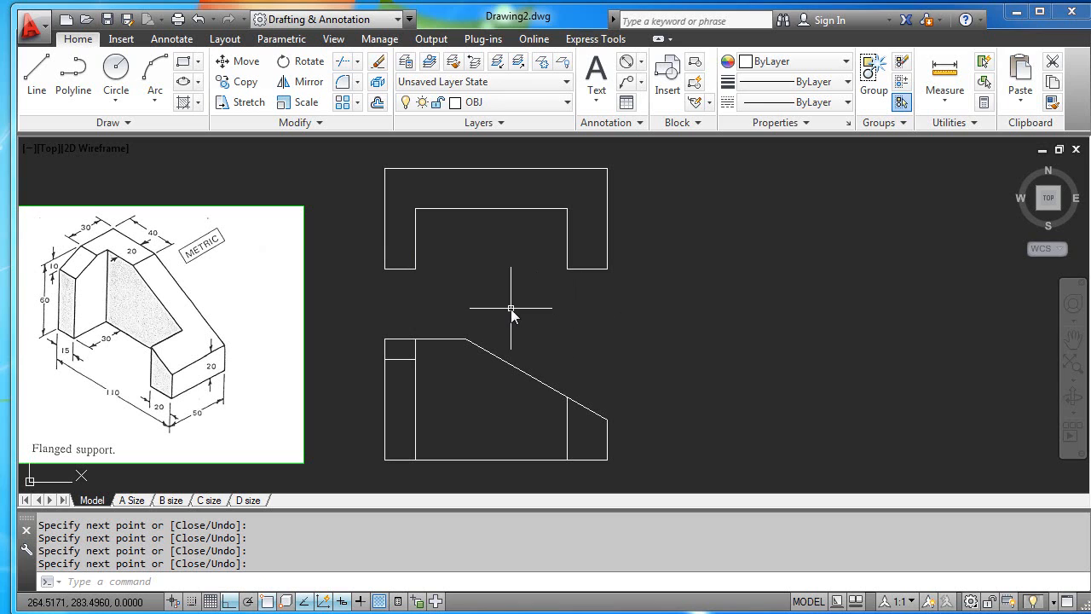
Draw a vertical line across the top view's back strip, aligned with the start of the front view's slope.
key("Return")
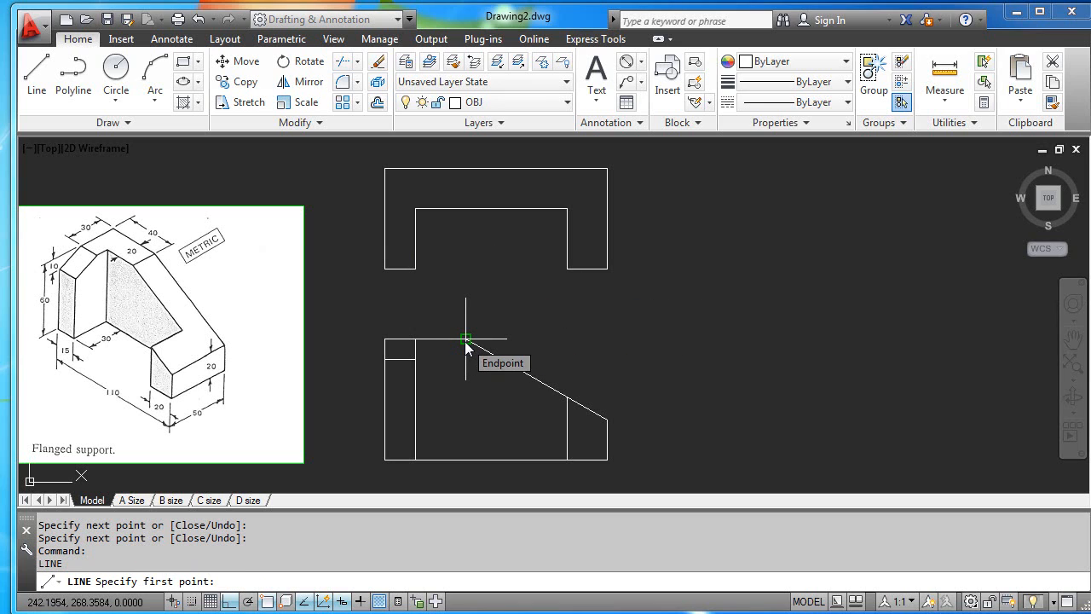
left_click(466, 210)
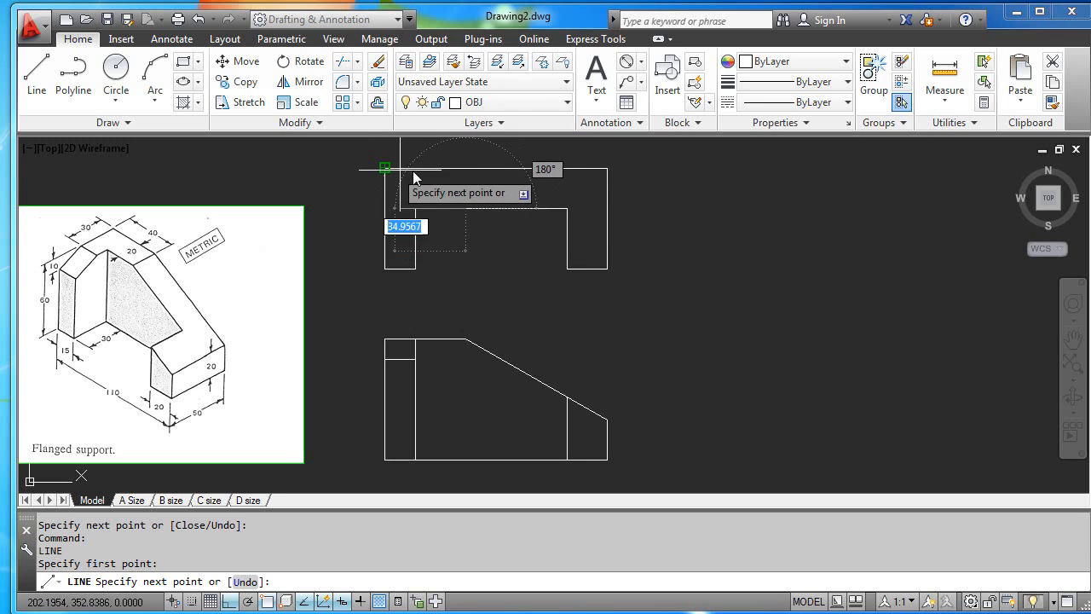
left_click(466, 169)
key("Return")
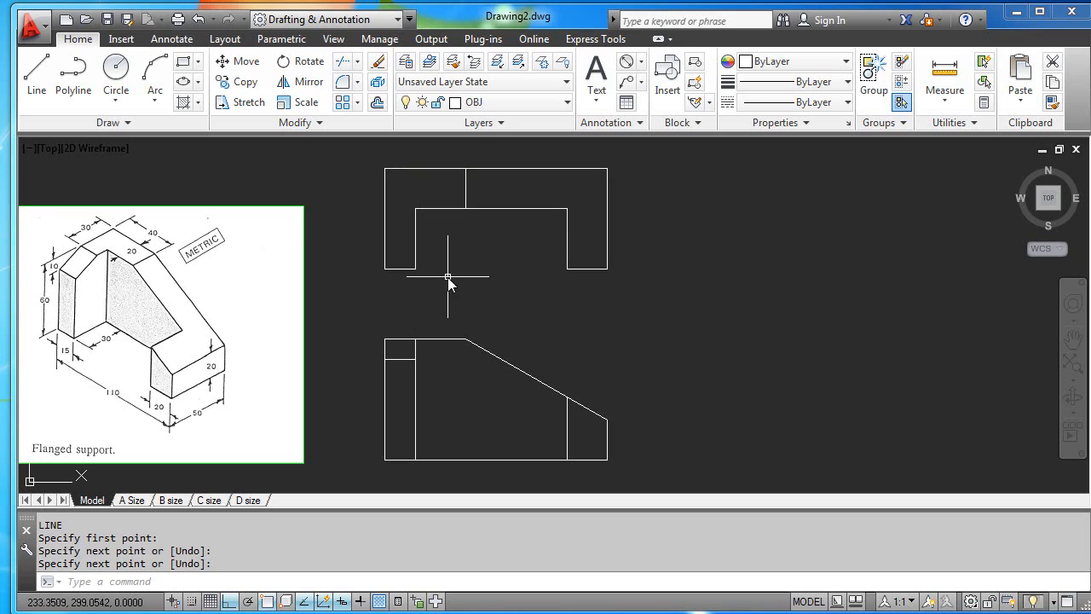
Draw a 15-unit horizontal line across the top view's left leg, 30 units below its upper-left corner.
key("Return")
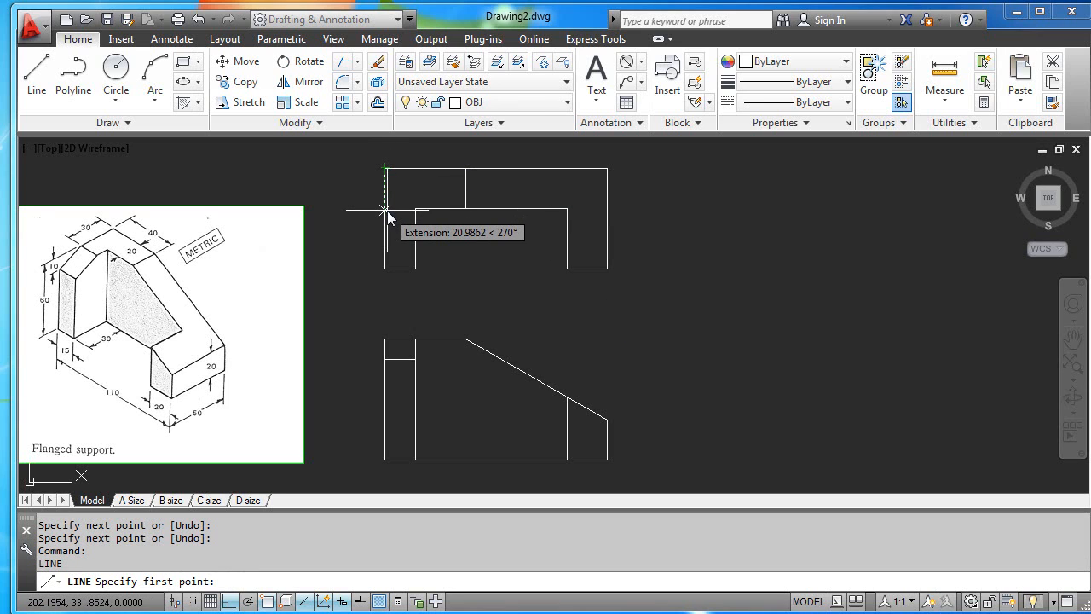
type("30")
key("Return")
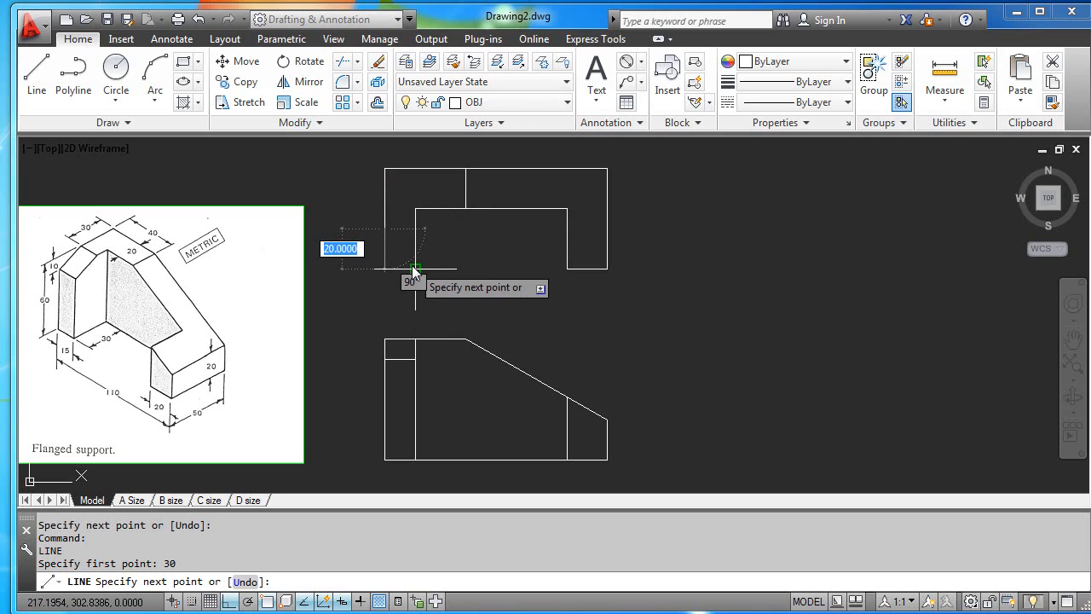
type("15")
key("Return")
key("Return")
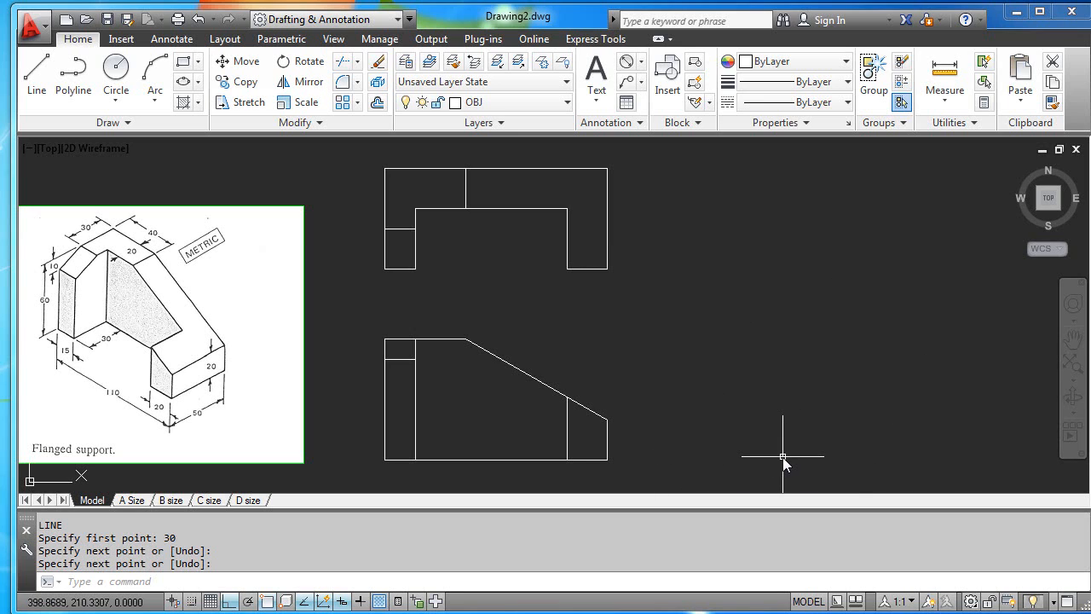
Start the right side view level with the front view's base, drawing a 50-unit base line and a right edge up to the front view's top.
left_click(38, 81)
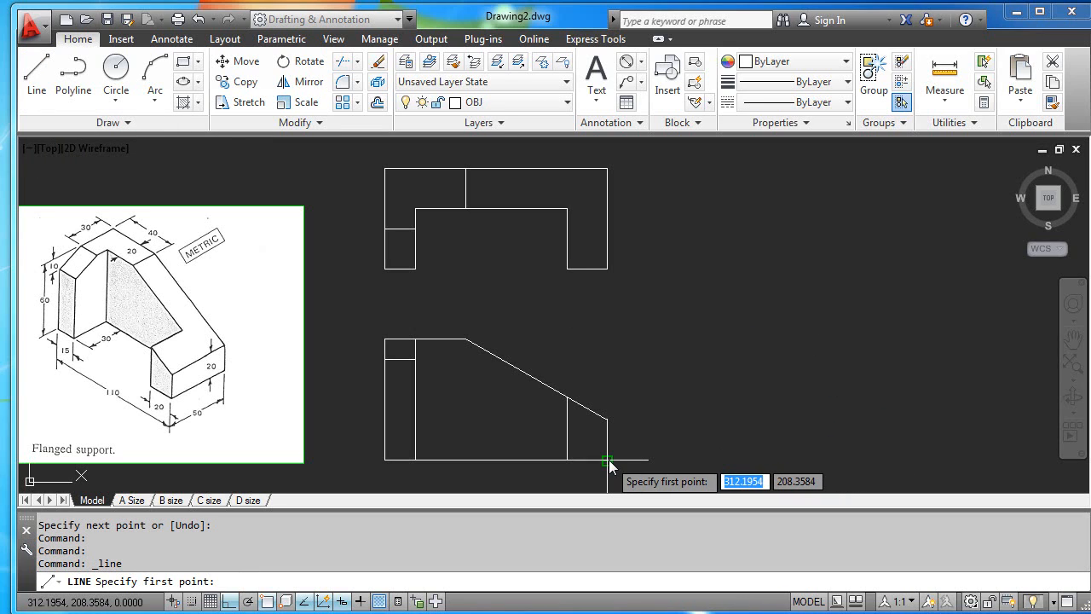
left_click(710, 460)
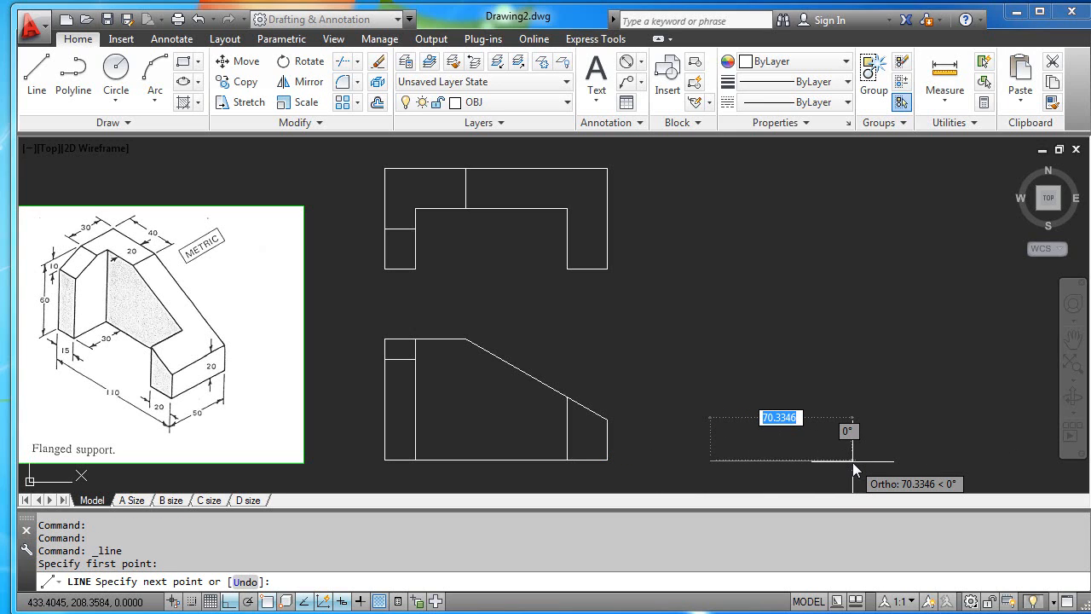
type("50")
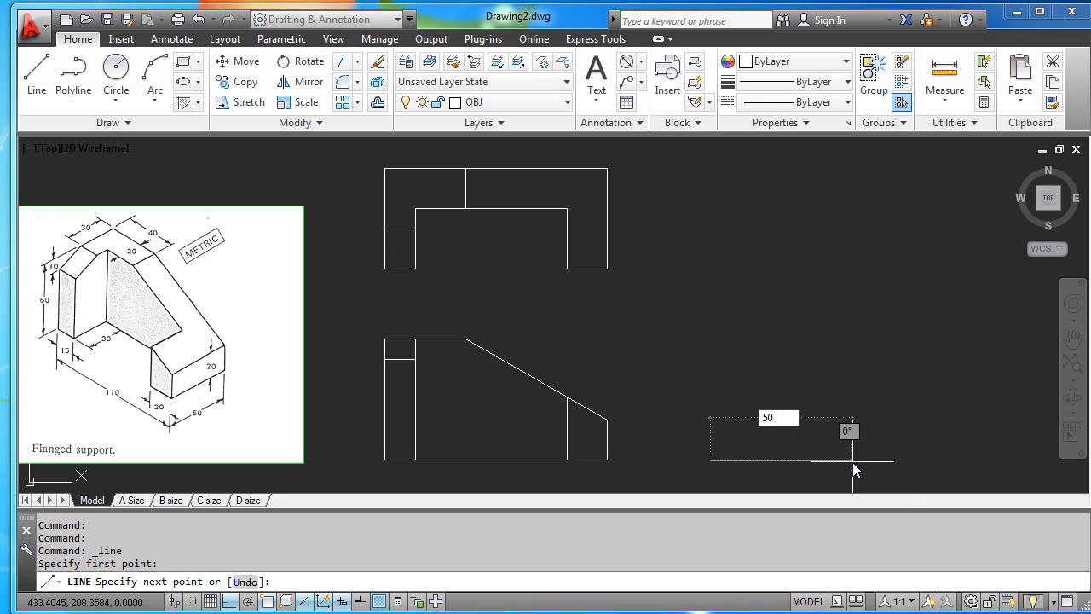
key("Return")
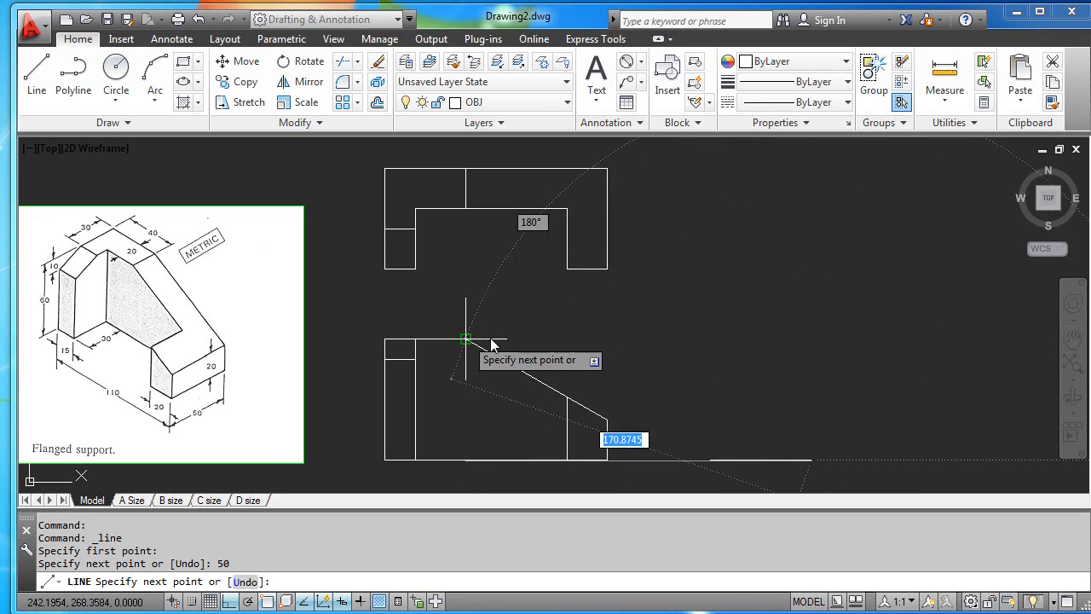
left_click(777, 346)
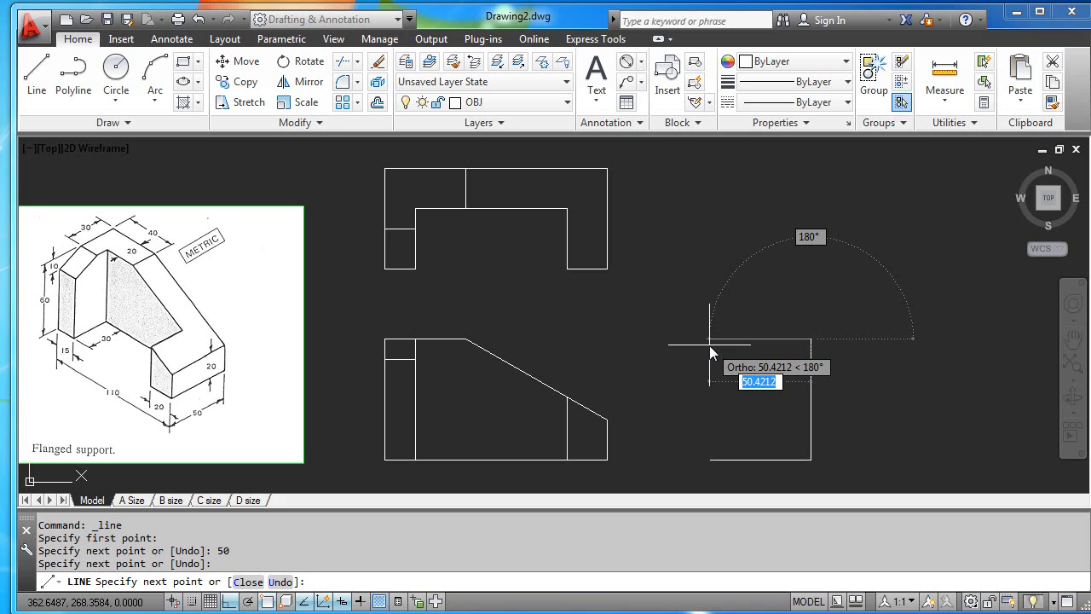
Finish the side view's outline with a 30-unit top edge, a slope down to the front view's short horizontal line level, and the left edge.
type("30")
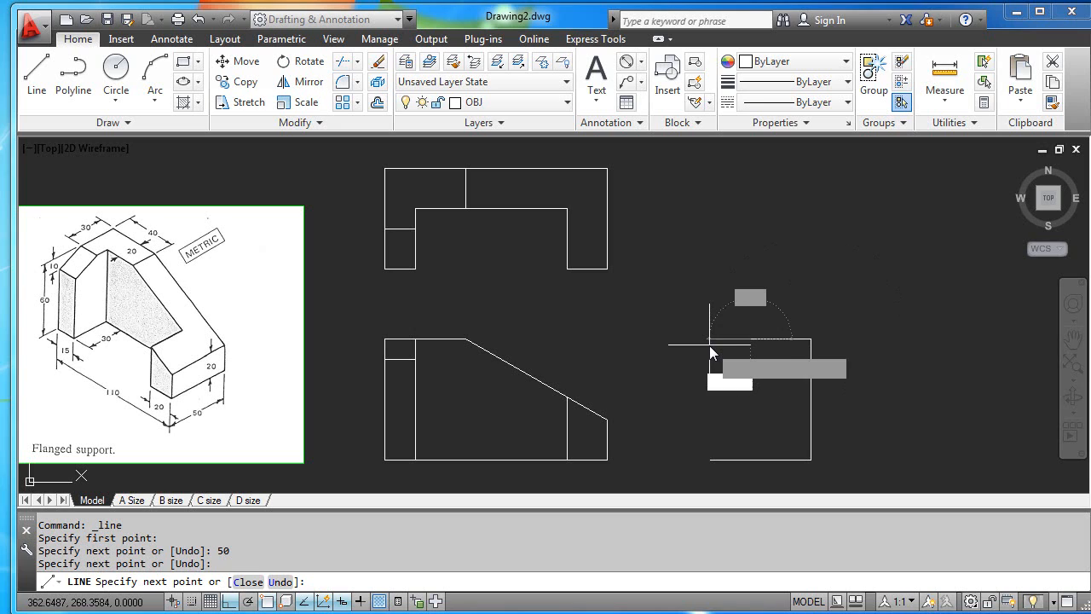
key("Return")
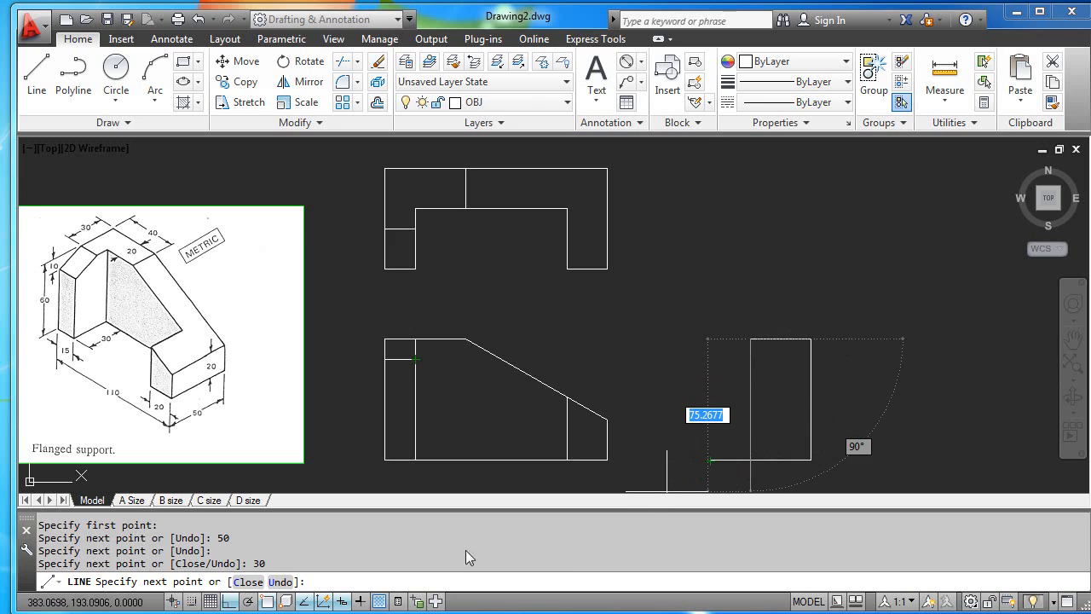
left_click(229, 602)
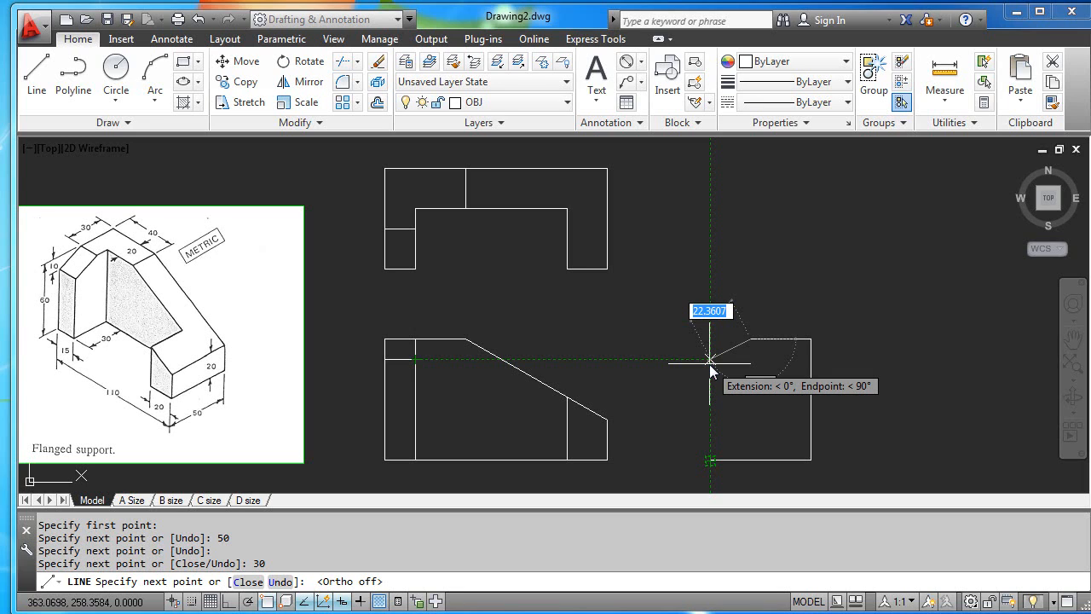
left_click(710, 360)
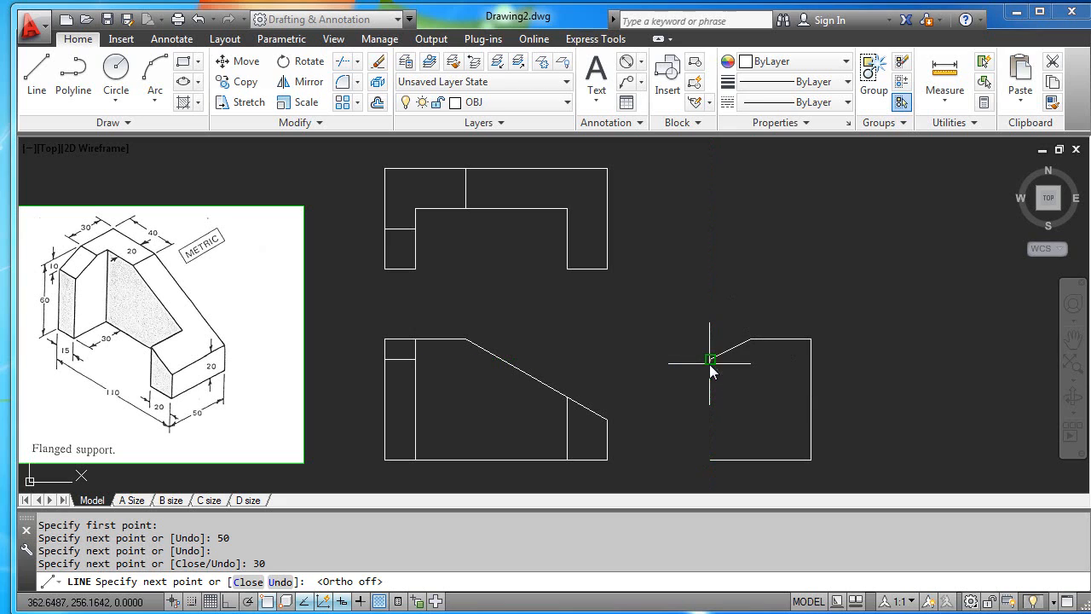
left_click(718, 463)
key("Return")
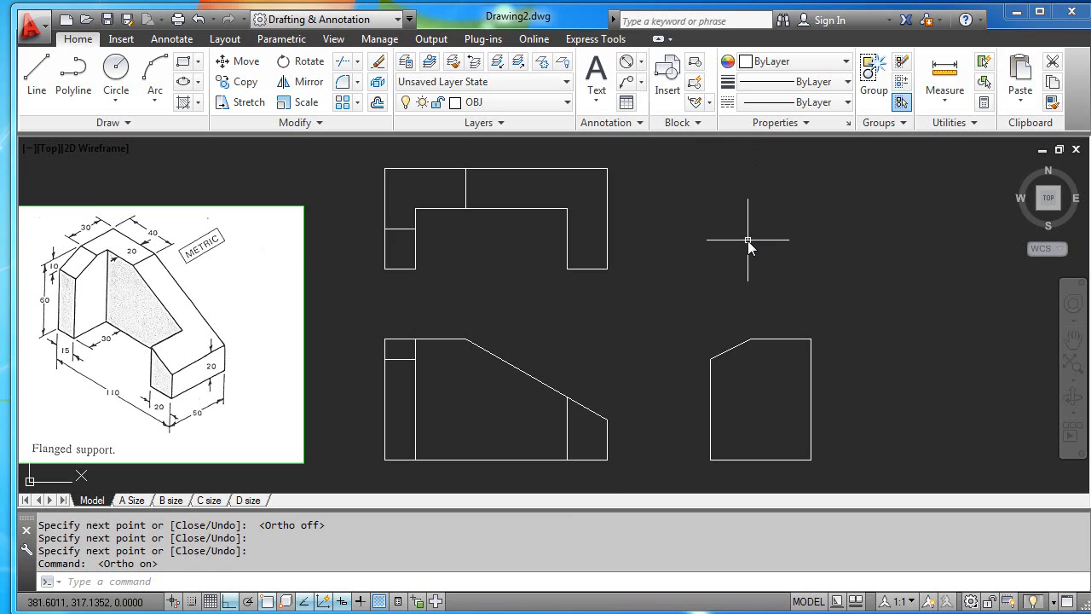
Draw a horizontal line across the side view, level with the lower end of the front view's slope.
left_click(43, 70)
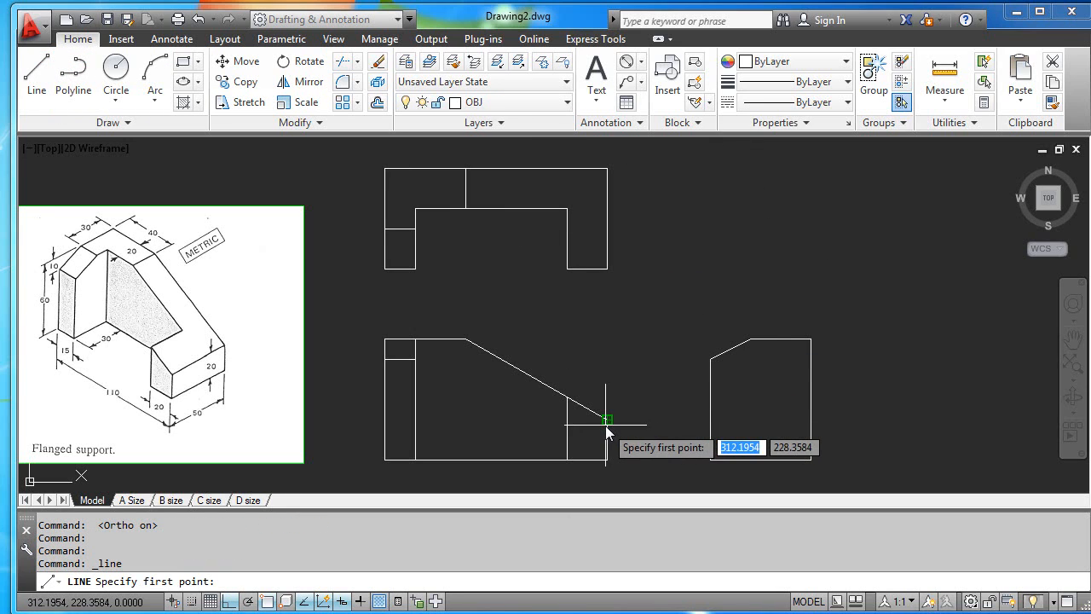
left_click(711, 418)
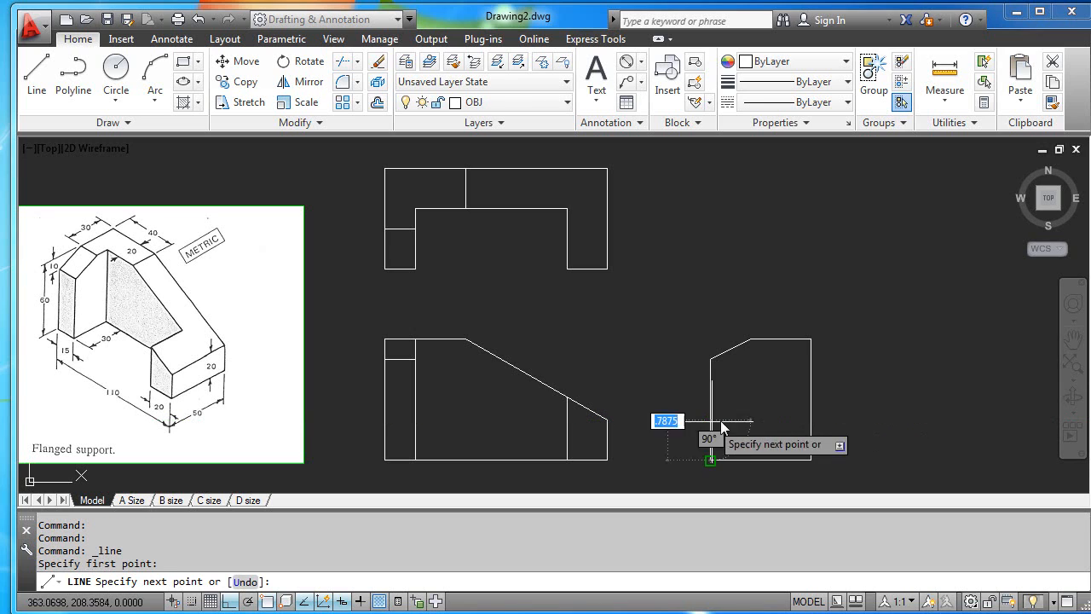
left_click(809, 419)
key("Return")
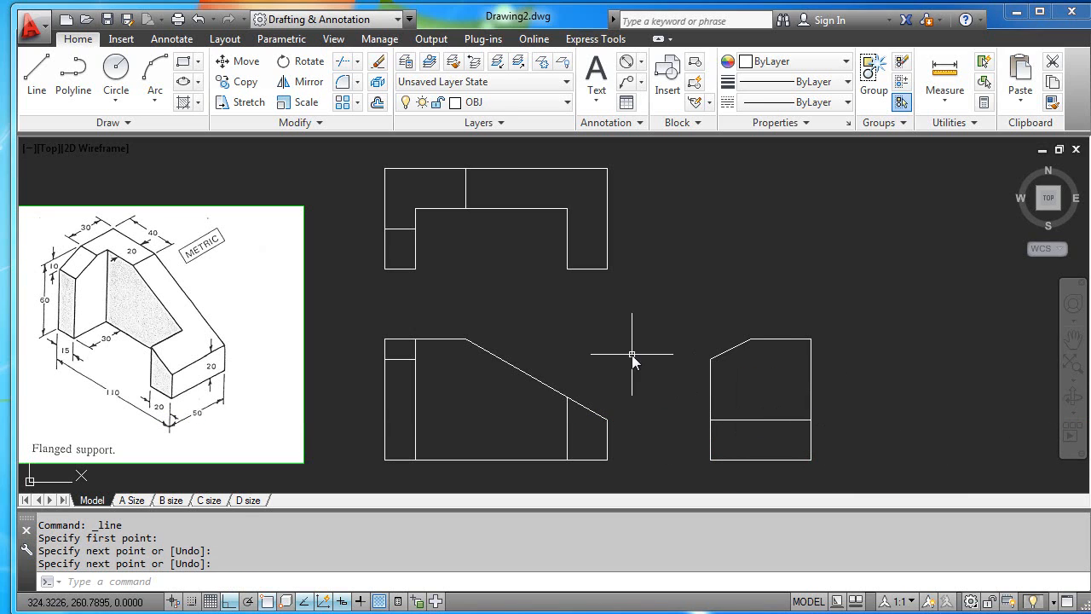
Draw a 30-unit horizontal line from the side view's left edge, level with the short vertical's upper end in the front view, and continue it up to the top edge.
key("Return")
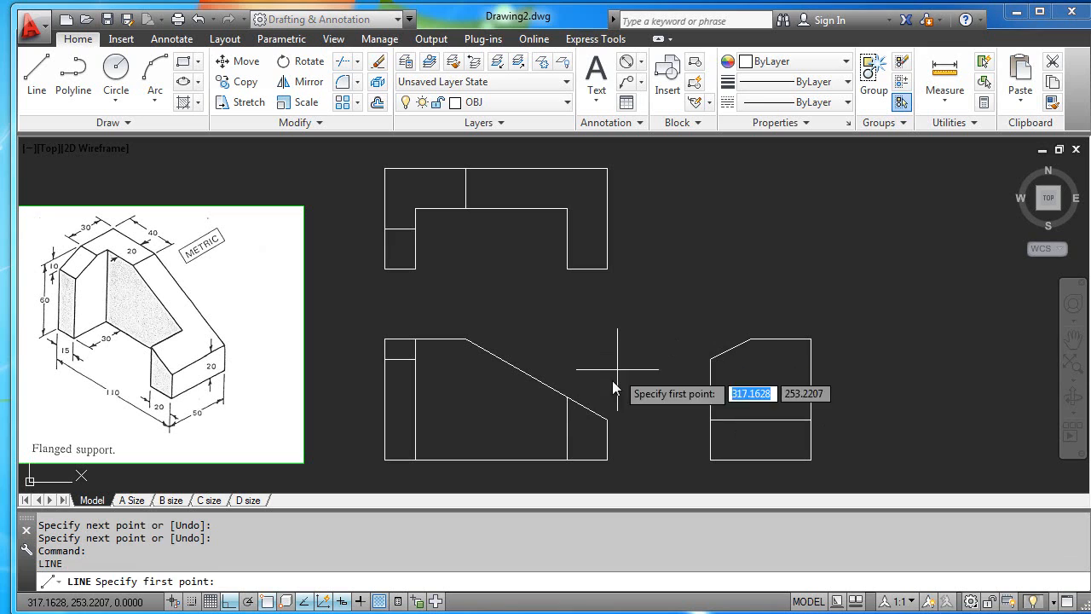
left_click(710, 397)
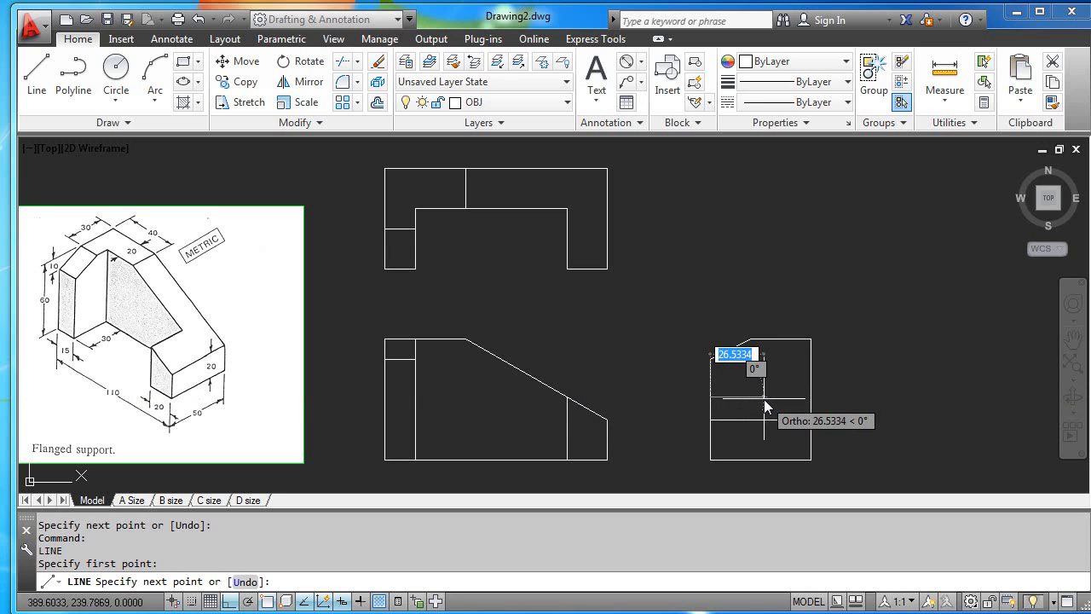
type("30")
key("Return")
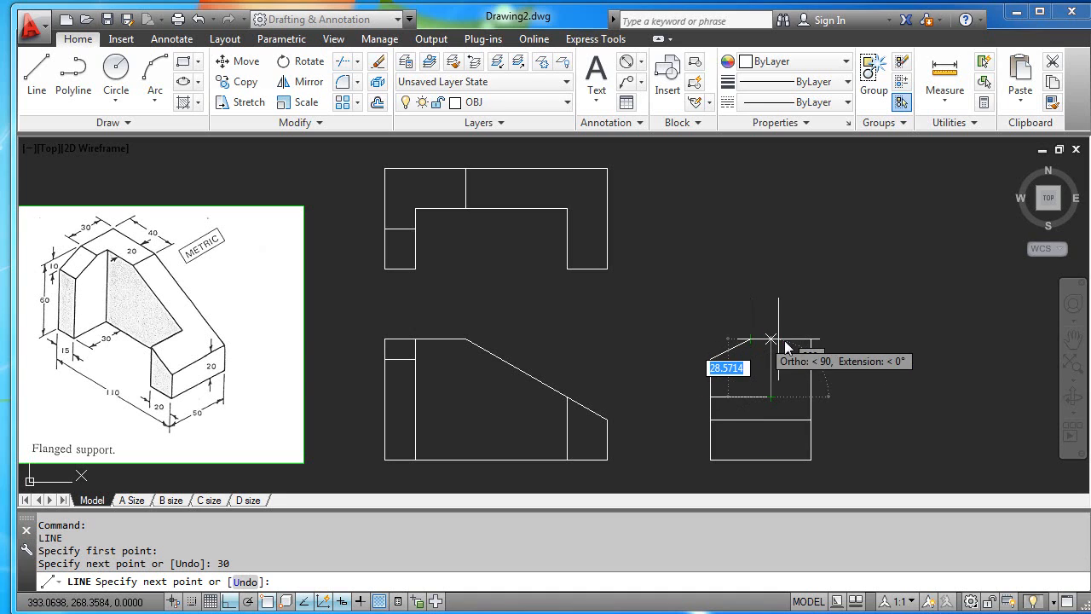
left_click(784, 340)
key("Return")
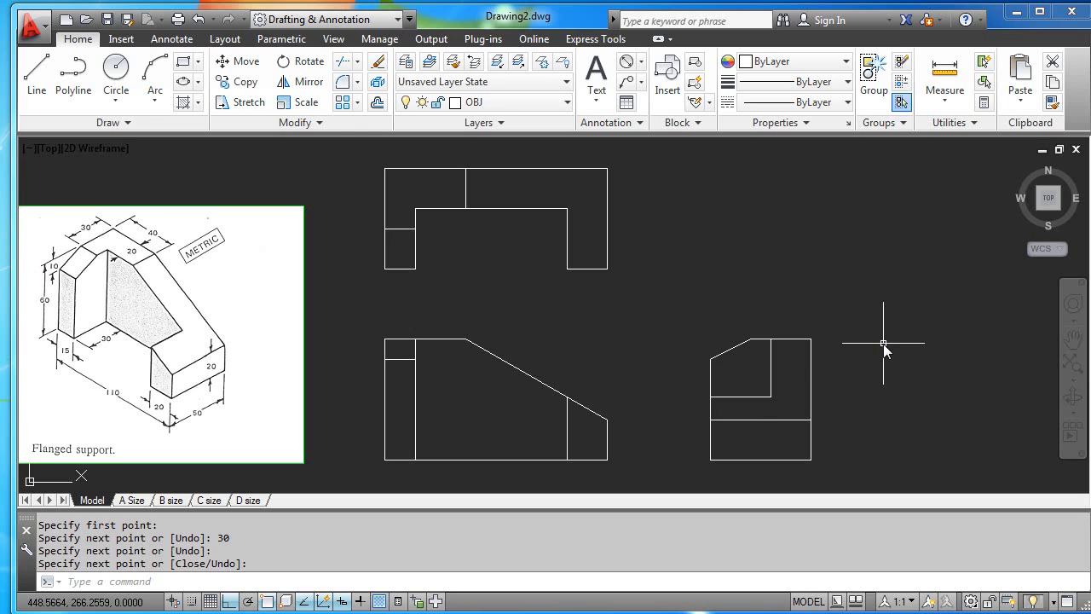
left_click(568, 426)
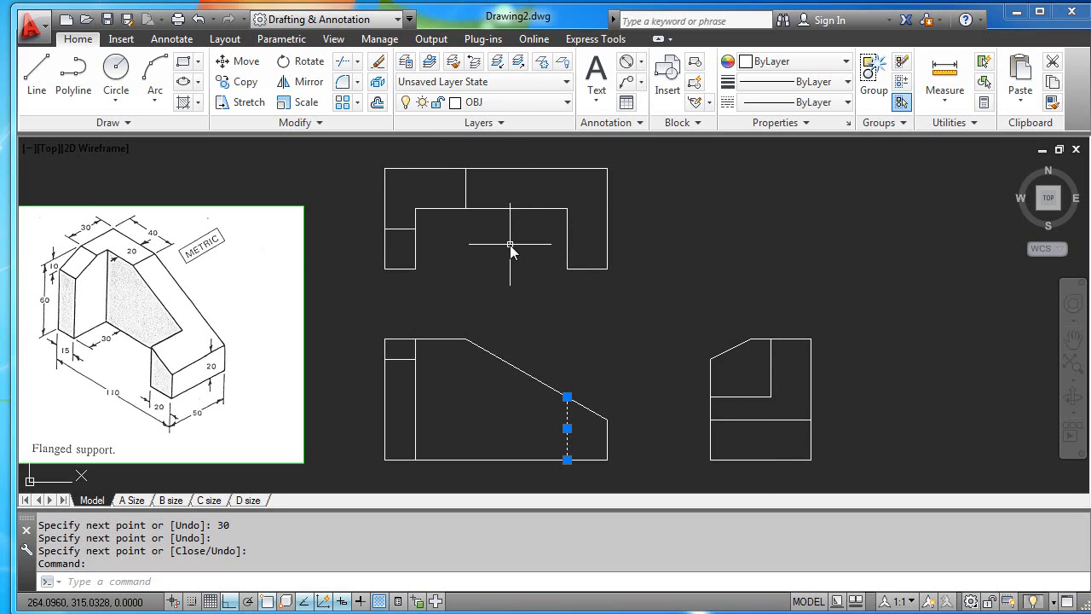
key("Escape")
key("Escape")
Make HID the current layer and draw a hidden line from the side view's inner corner straight down to its base.
left_click(526, 103)
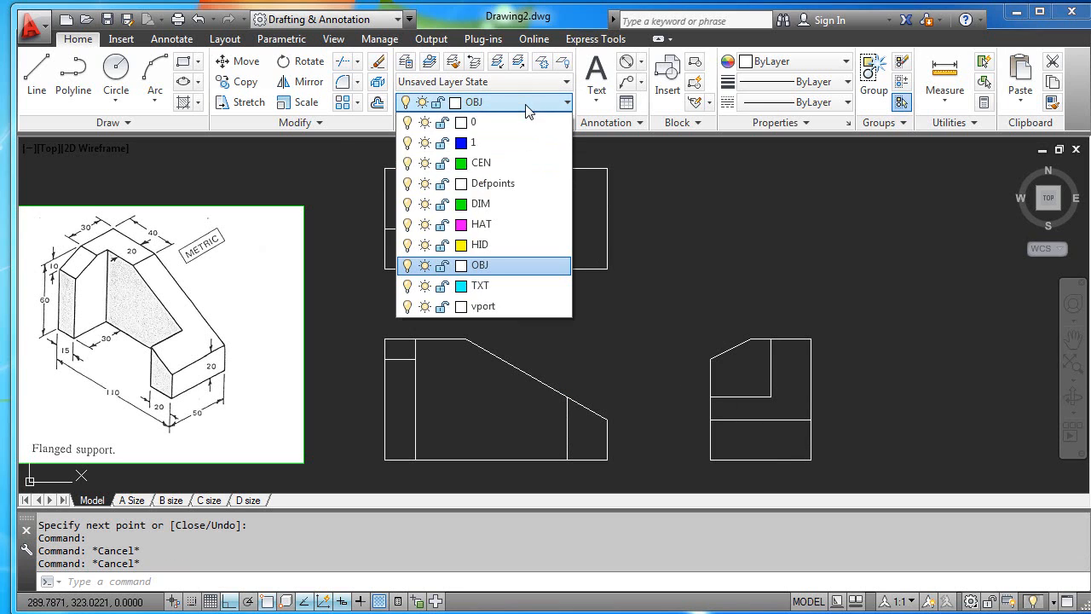
left_click(497, 246)
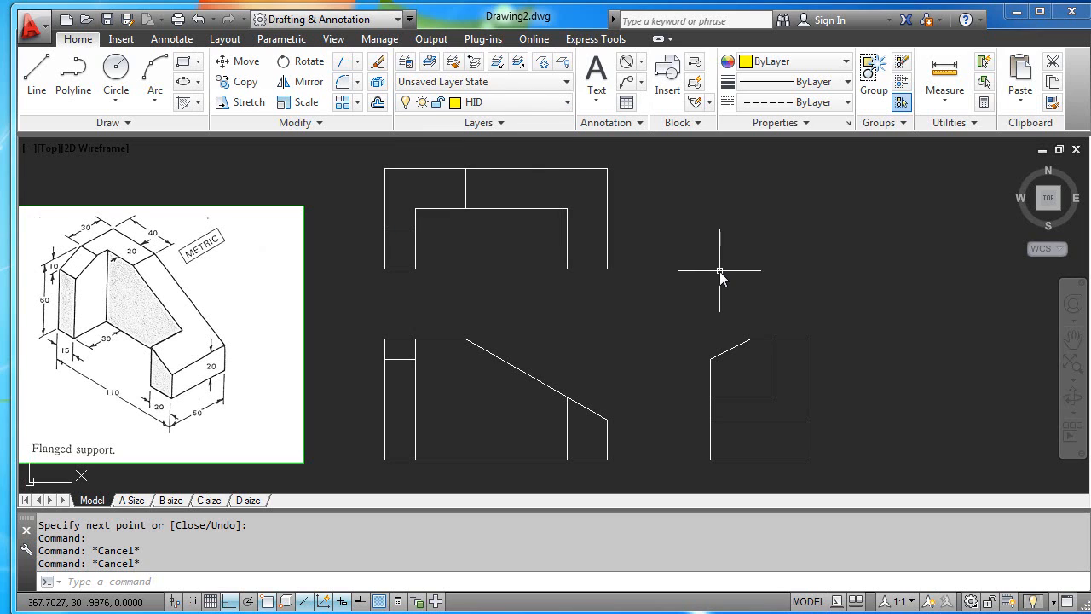
left_click(36, 73)
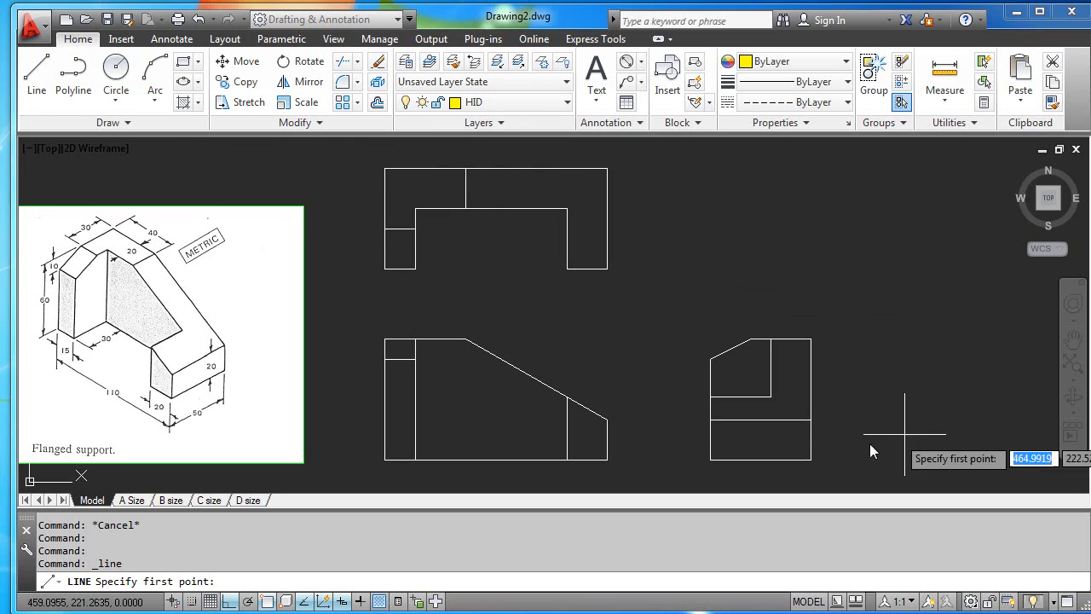
left_click(770, 398)
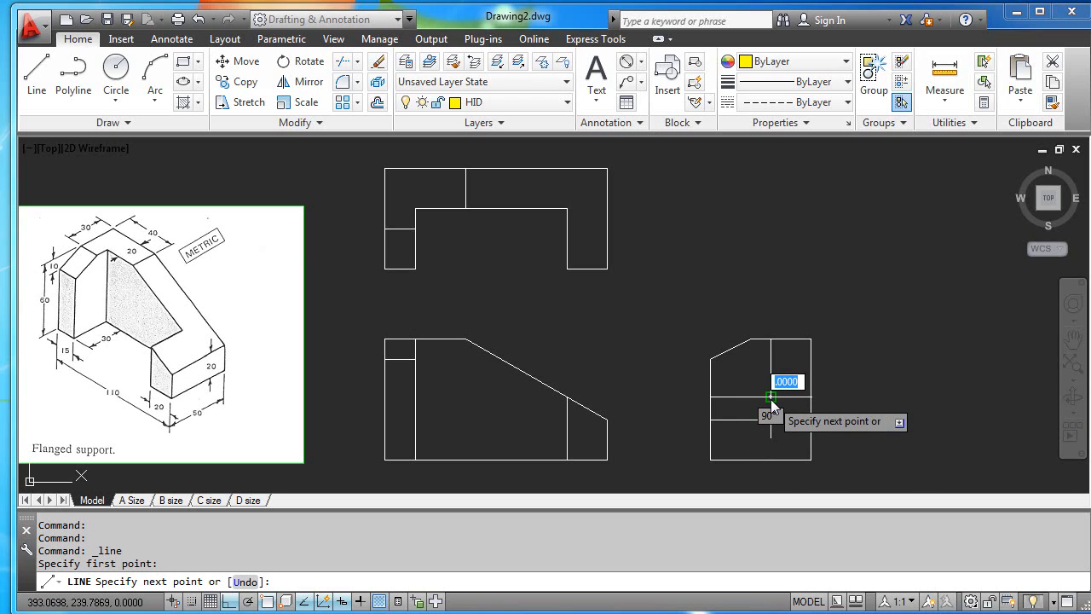
left_click(773, 461)
key("Return")
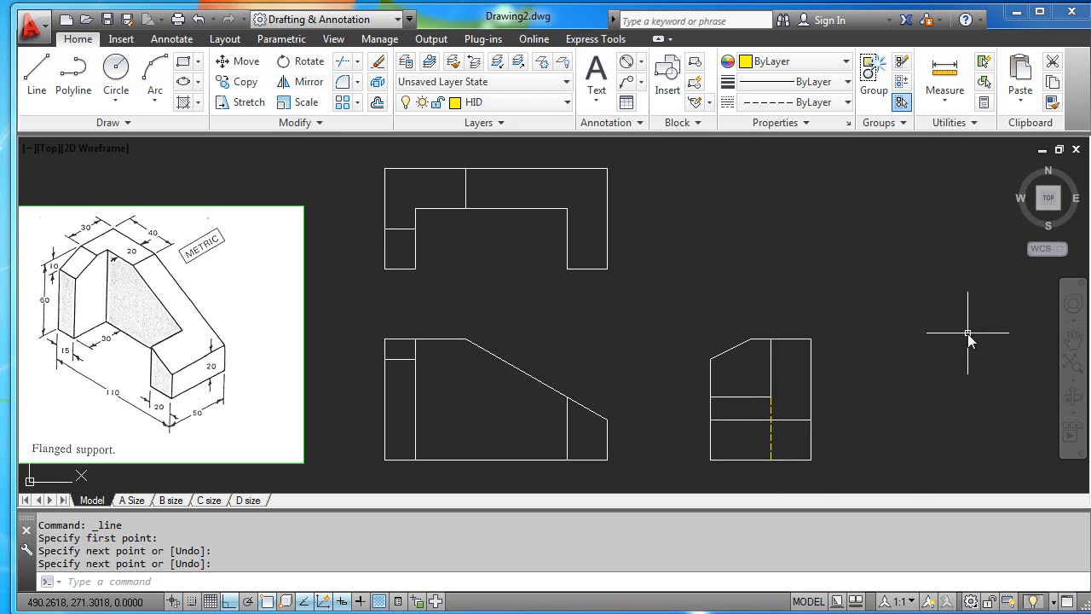